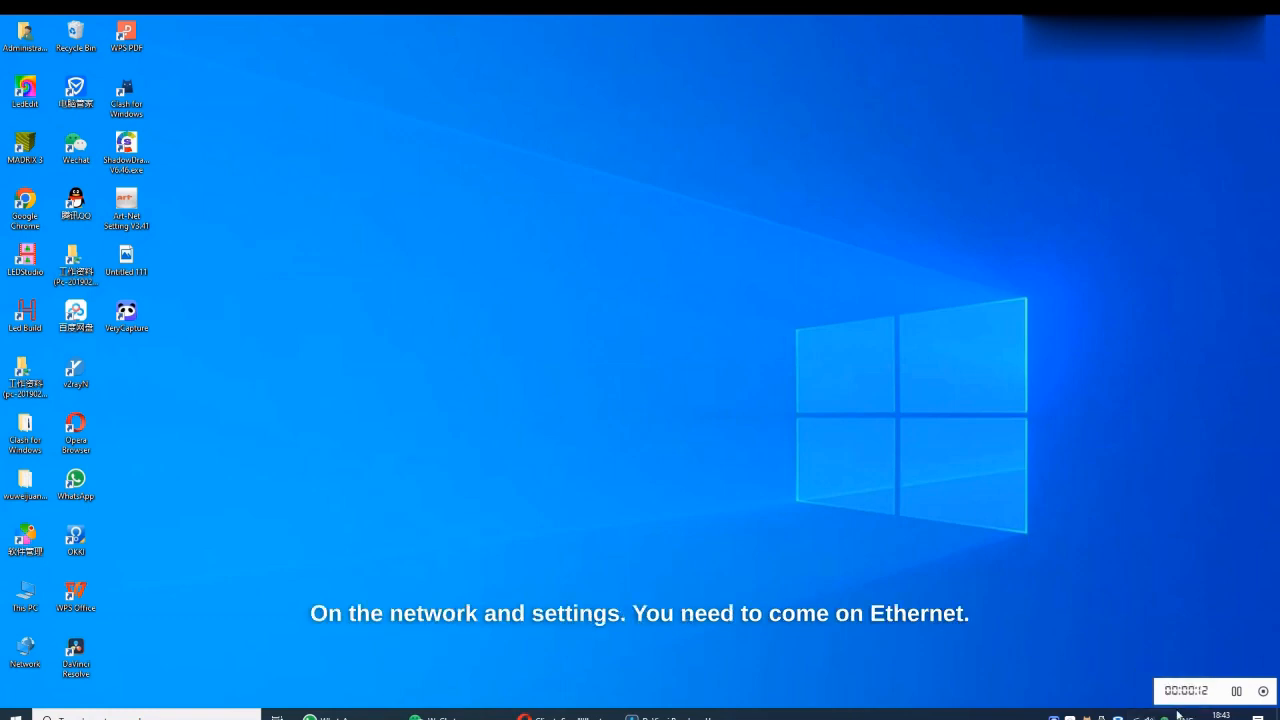
# Open the list of network adapters from the Ethernet section of the network settings
pyautogui.click(1134, 714)
pyautogui.click(1119, 638)
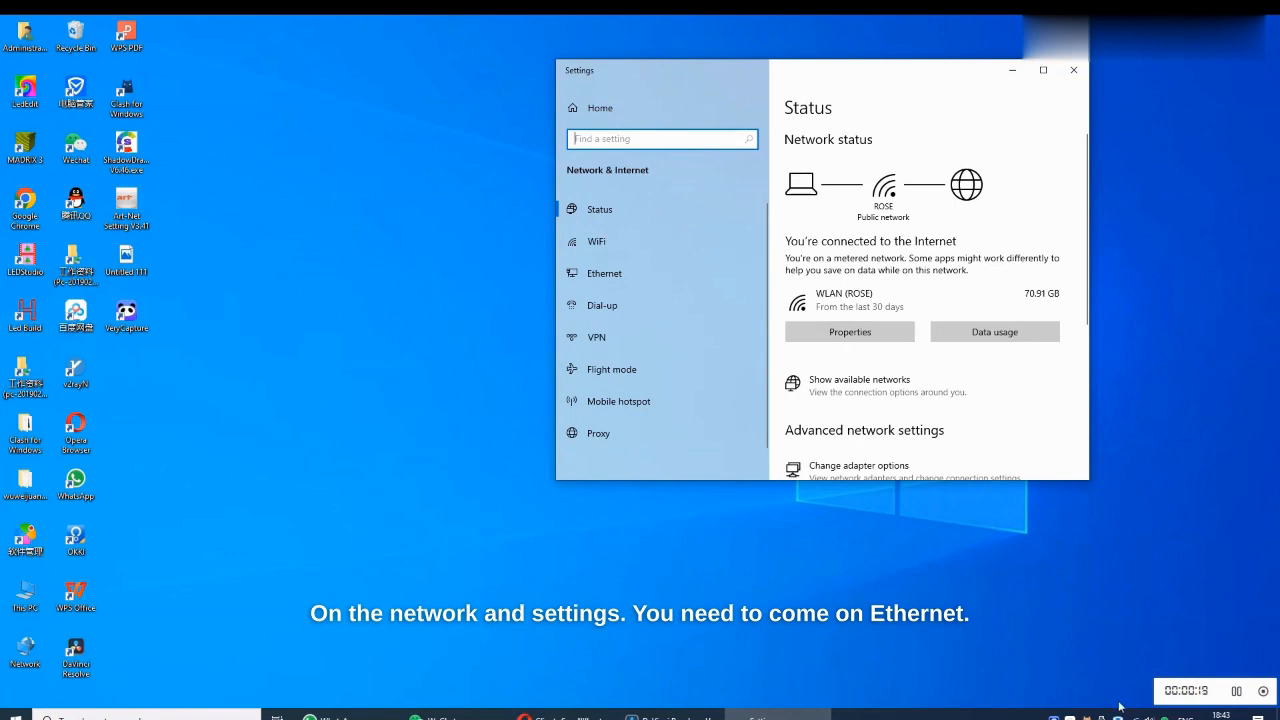
pyautogui.click(622, 280)
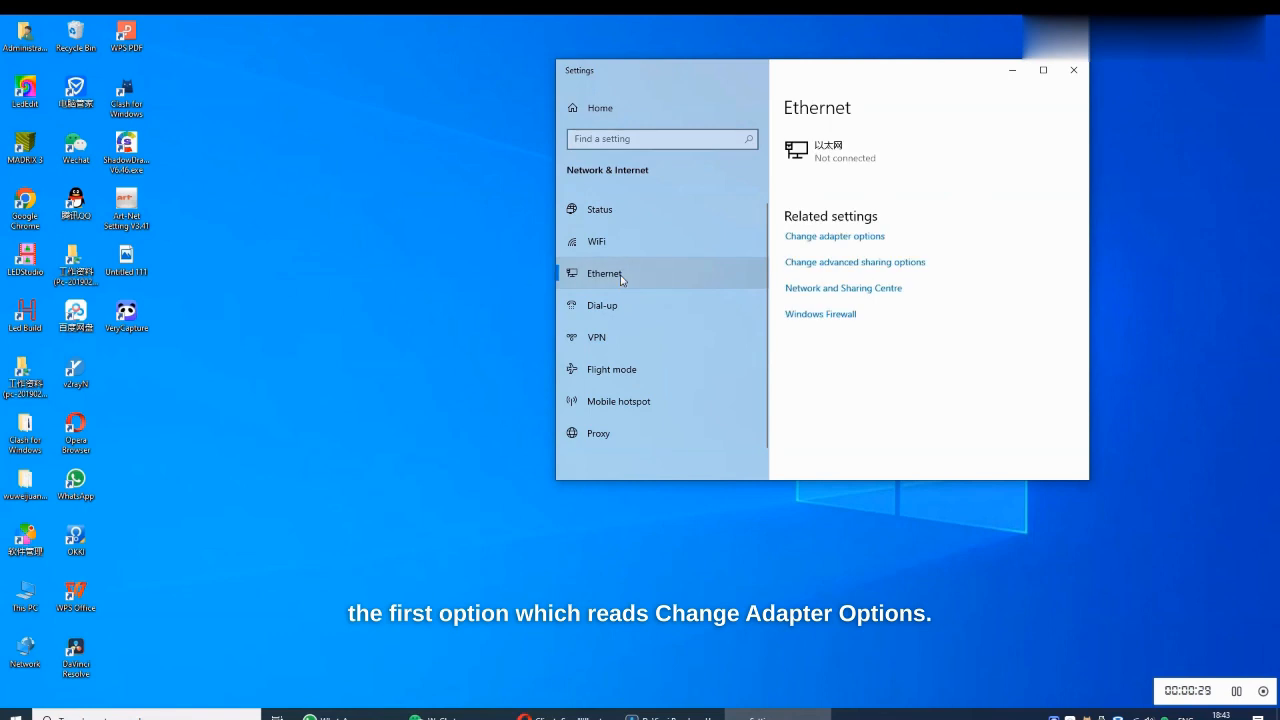
pyautogui.click(832, 240)
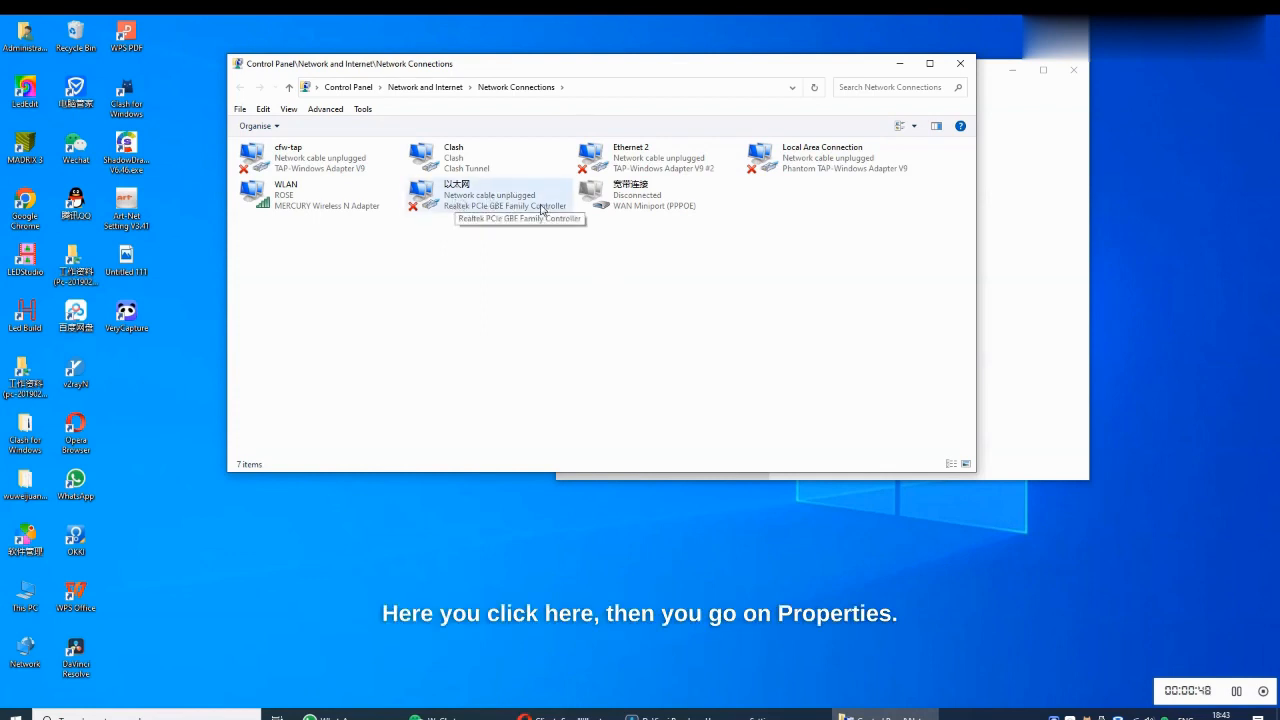
# Open the Internet Protocol Version 4 (TCP/IPv4) properties of the Realtek PCIe GBE Ethernet adapter
pyautogui.rightClick(491, 198)
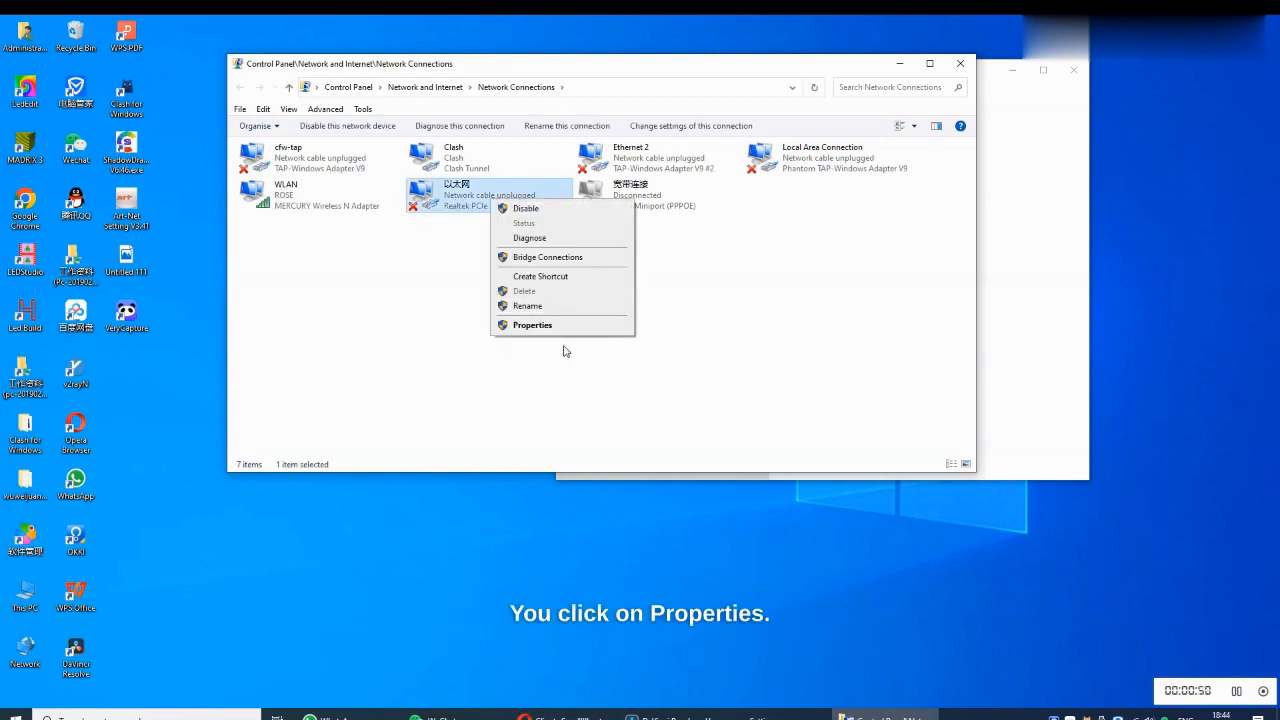
pyautogui.click(542, 325)
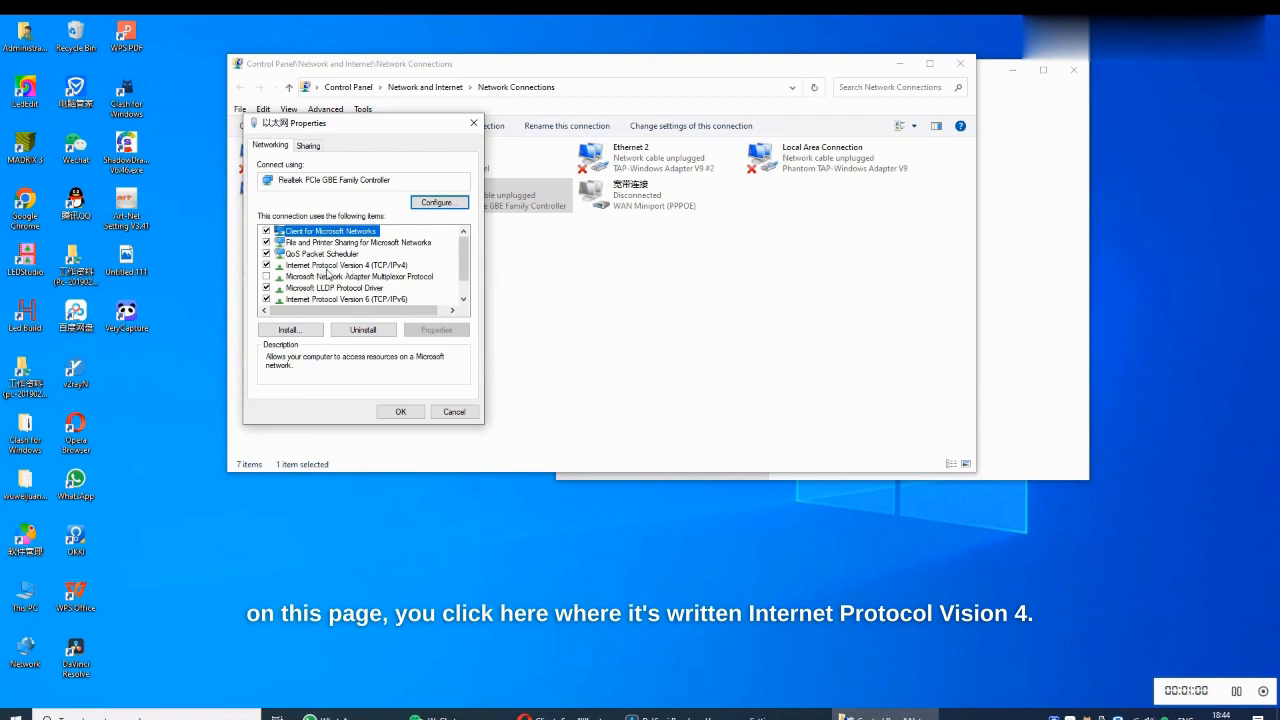
pyautogui.click(360, 267)
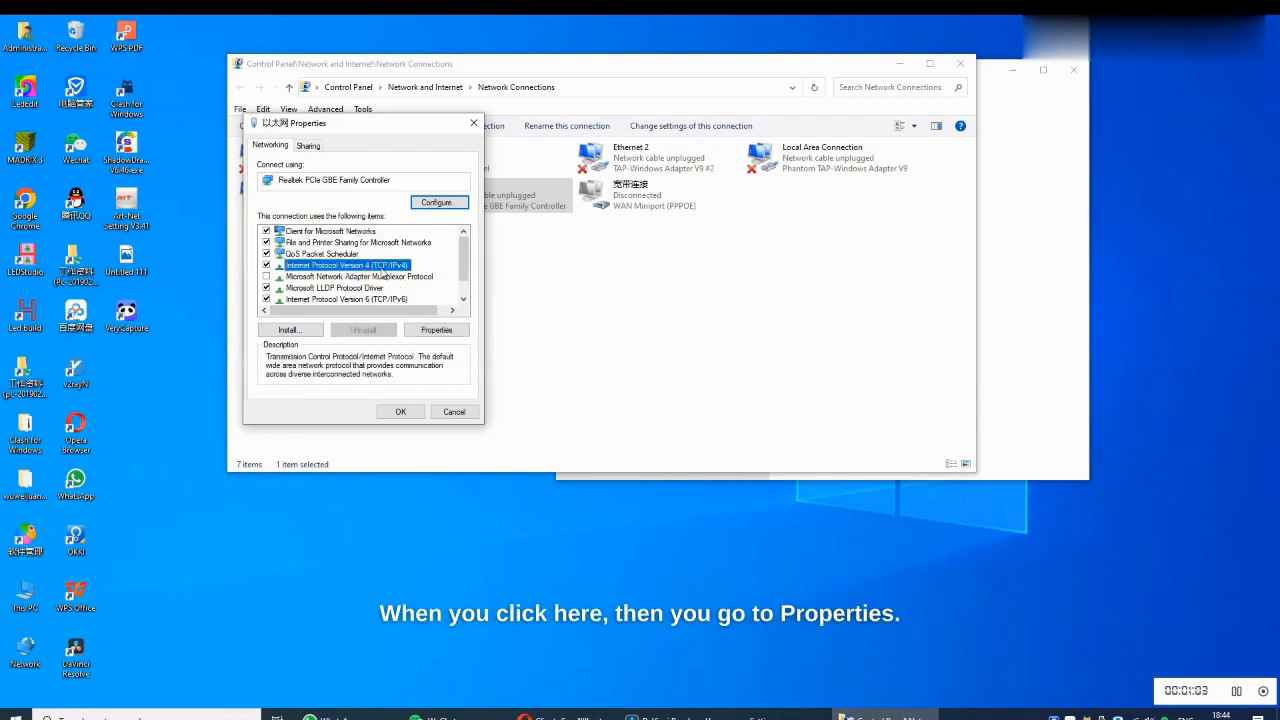
pyautogui.click(436, 336)
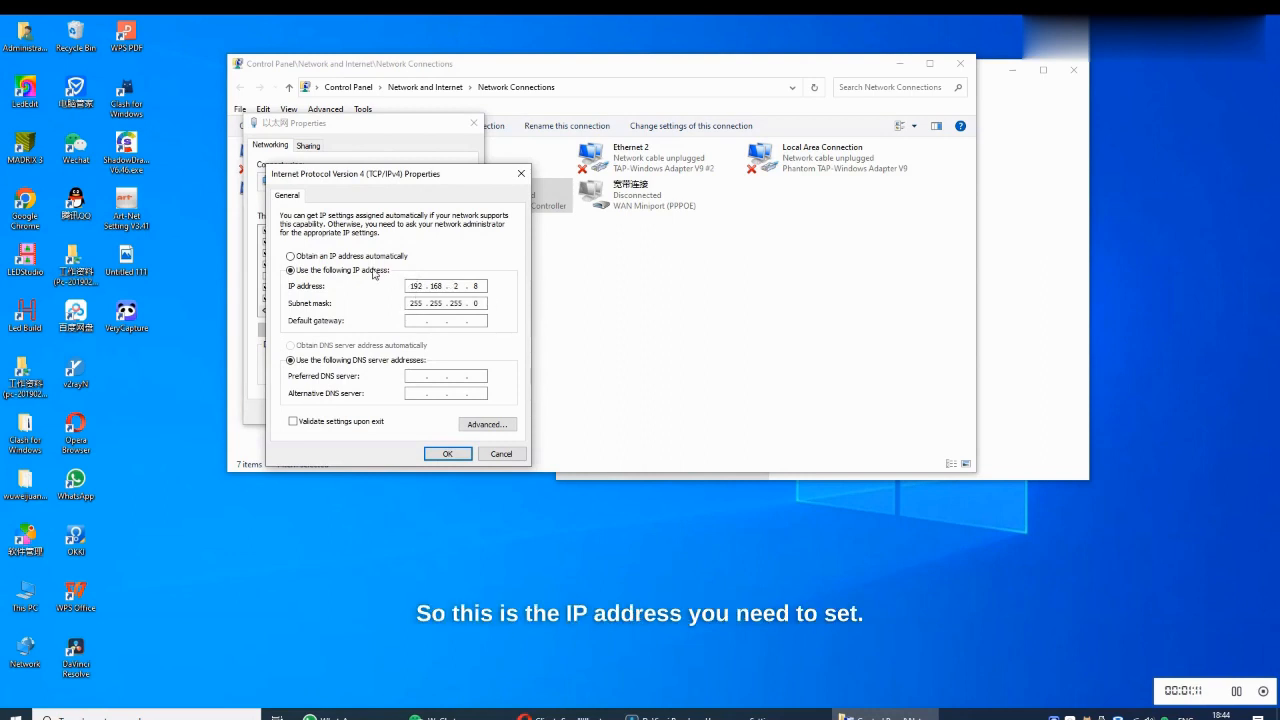
# Assign the adapter the fixed IP address 192.168.2.8 with subnet mask 255.255.255.0, and close its properties
pyautogui.click(334, 258)
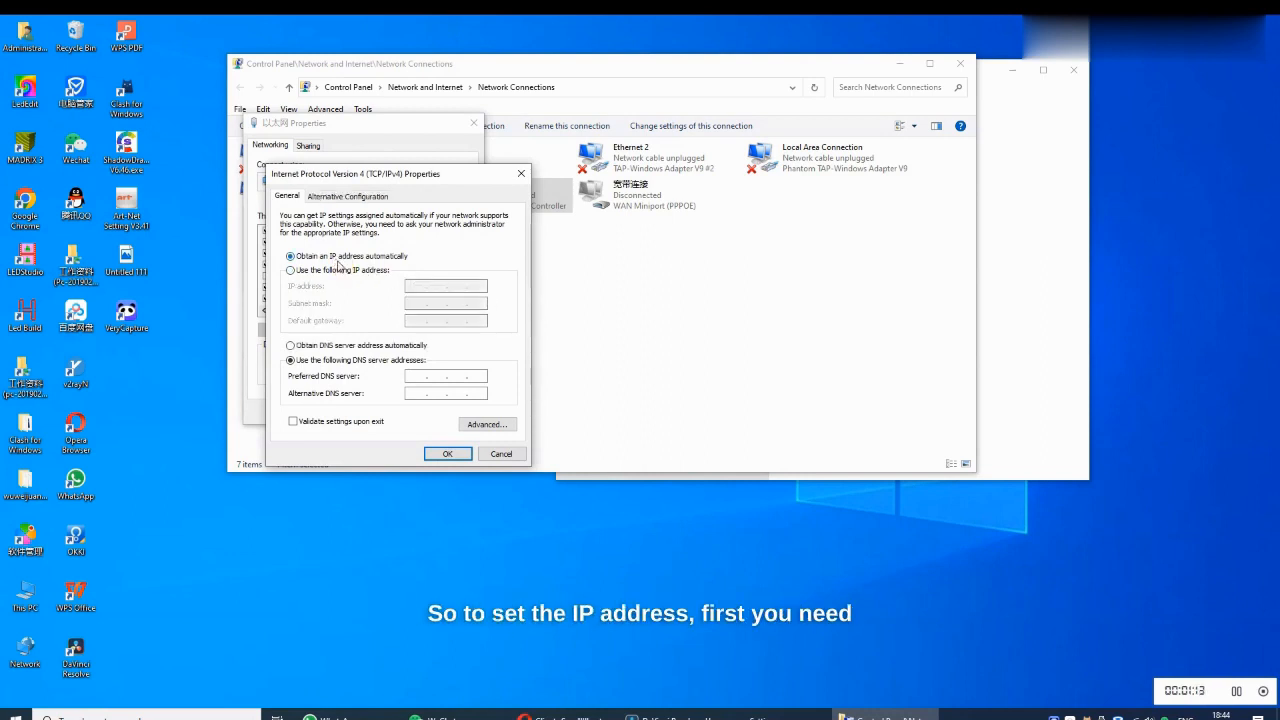
pyautogui.click(346, 271)
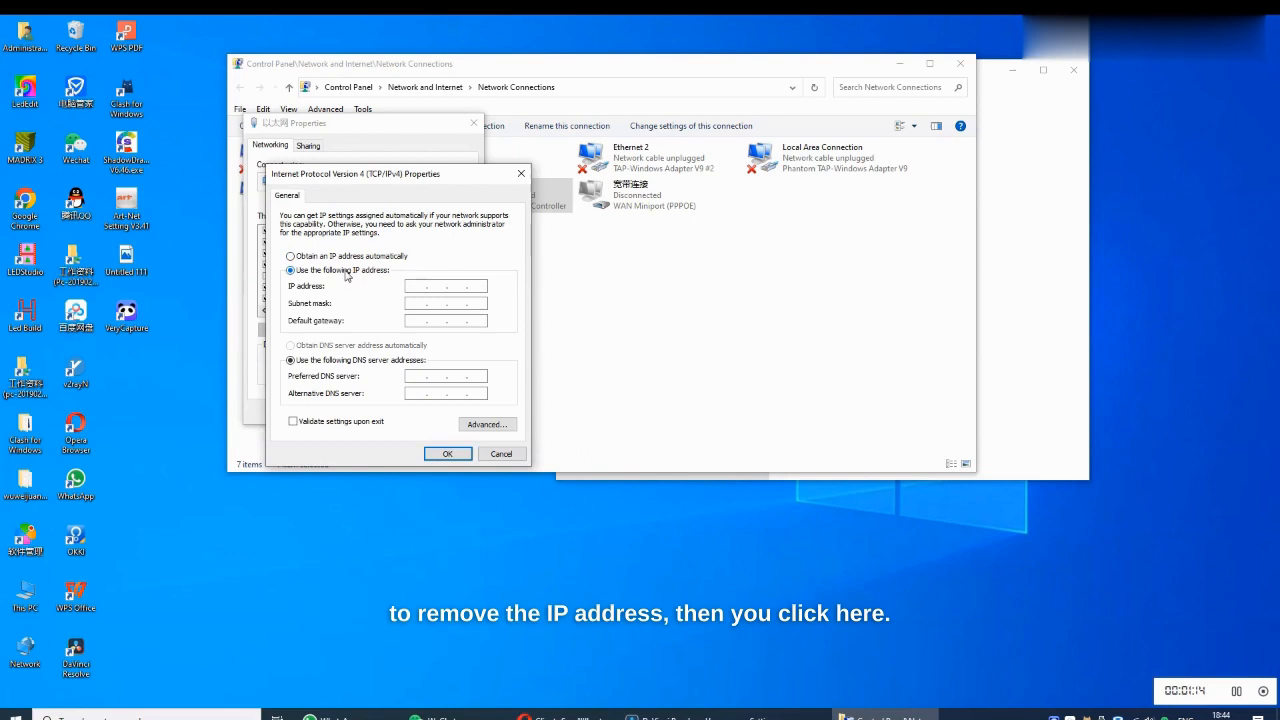
pyautogui.click(418, 289)
pyautogui.write('192.168.2.')
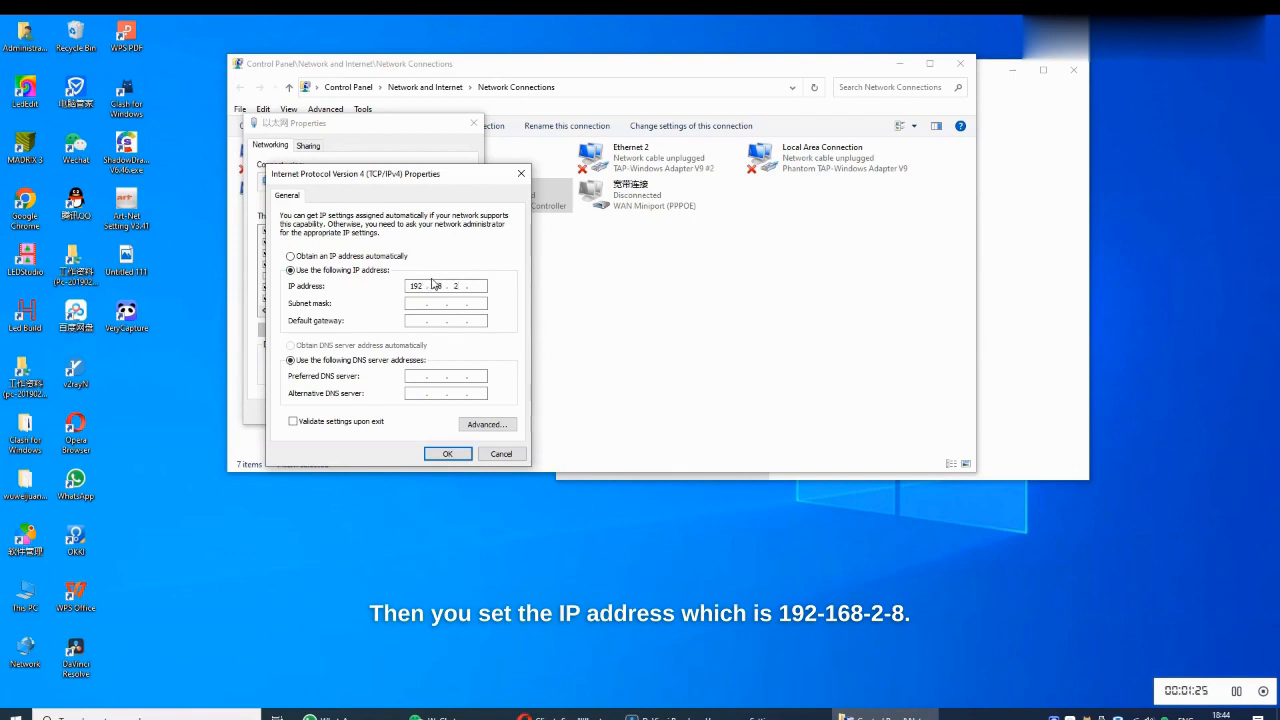
pyautogui.write('8')
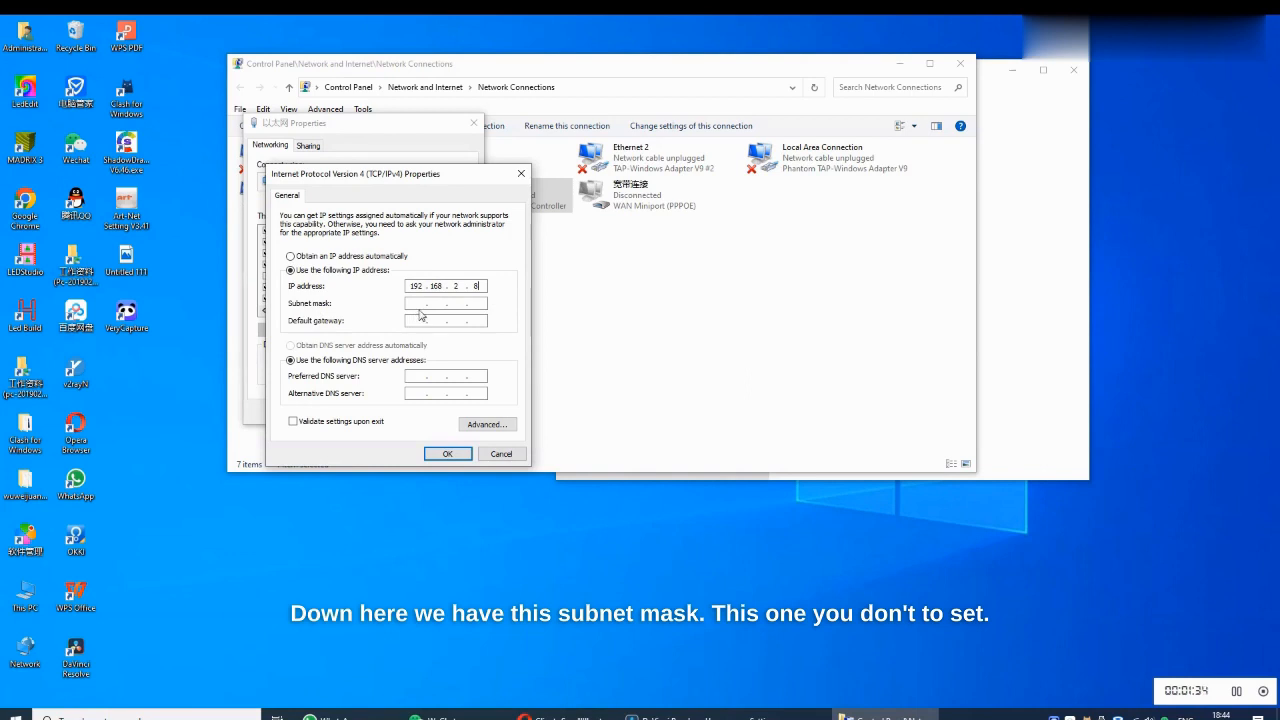
pyautogui.click(417, 304)
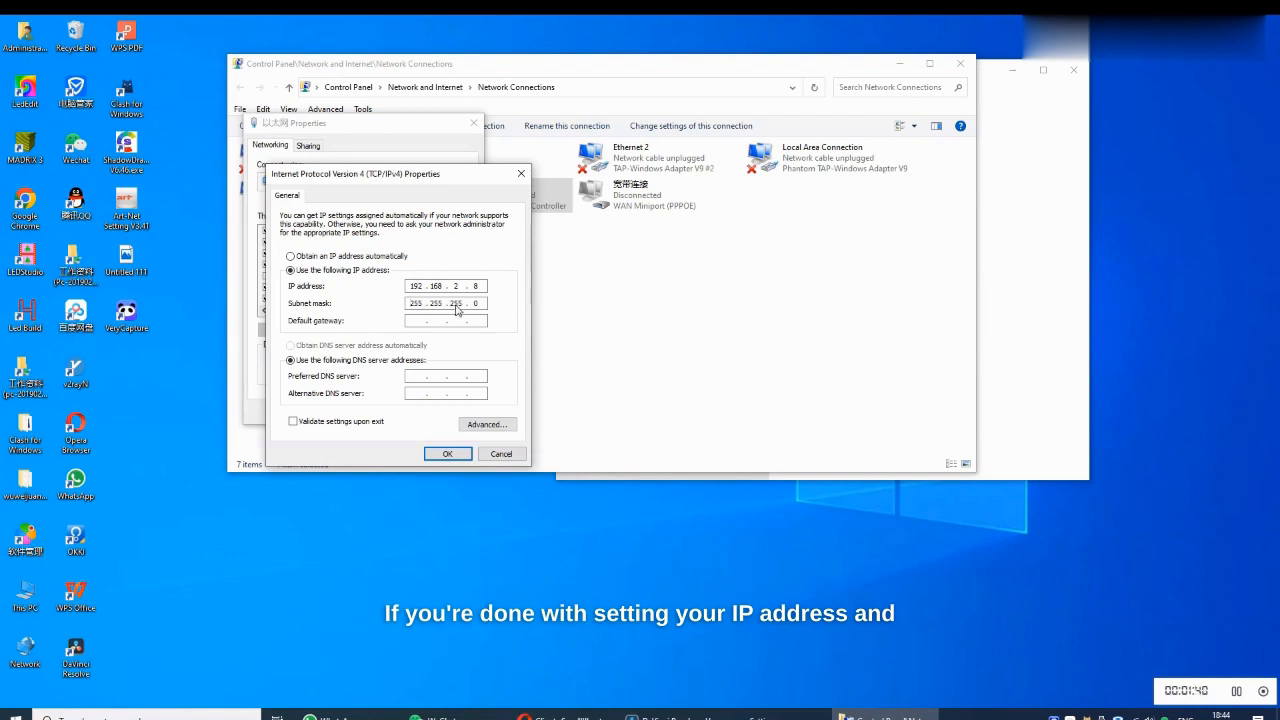
pyautogui.click(449, 455)
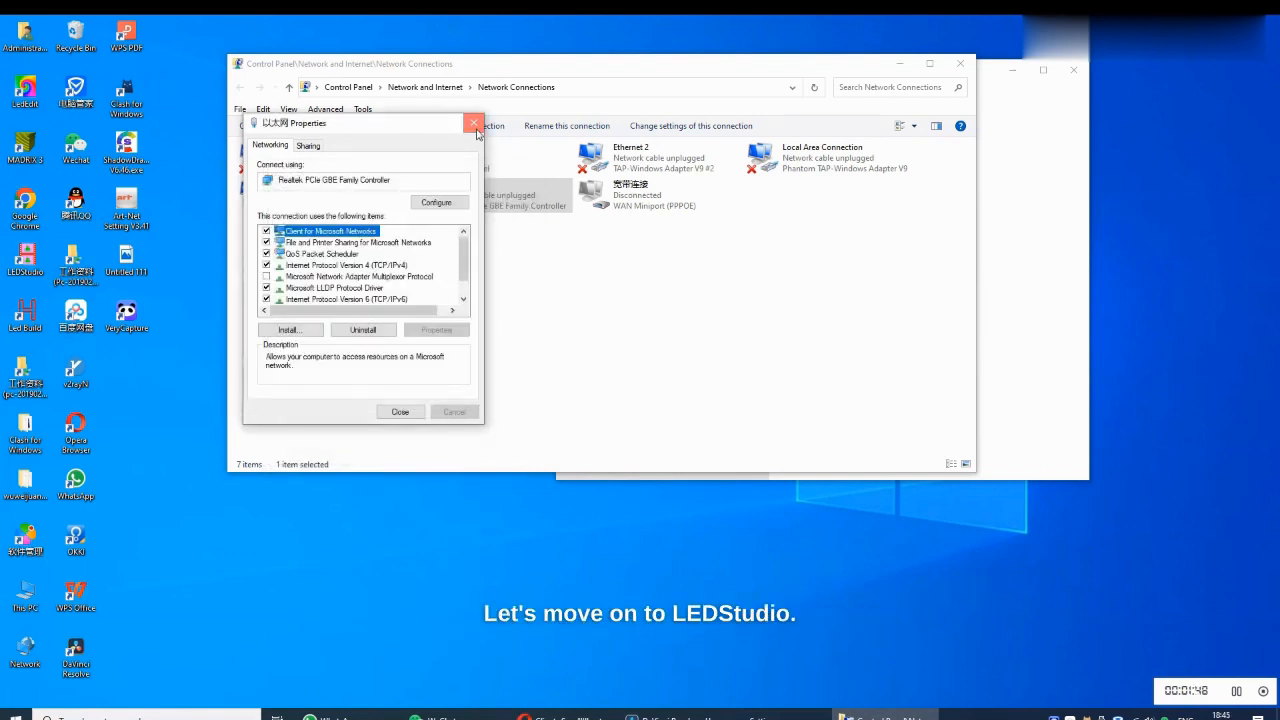
pyautogui.click(474, 124)
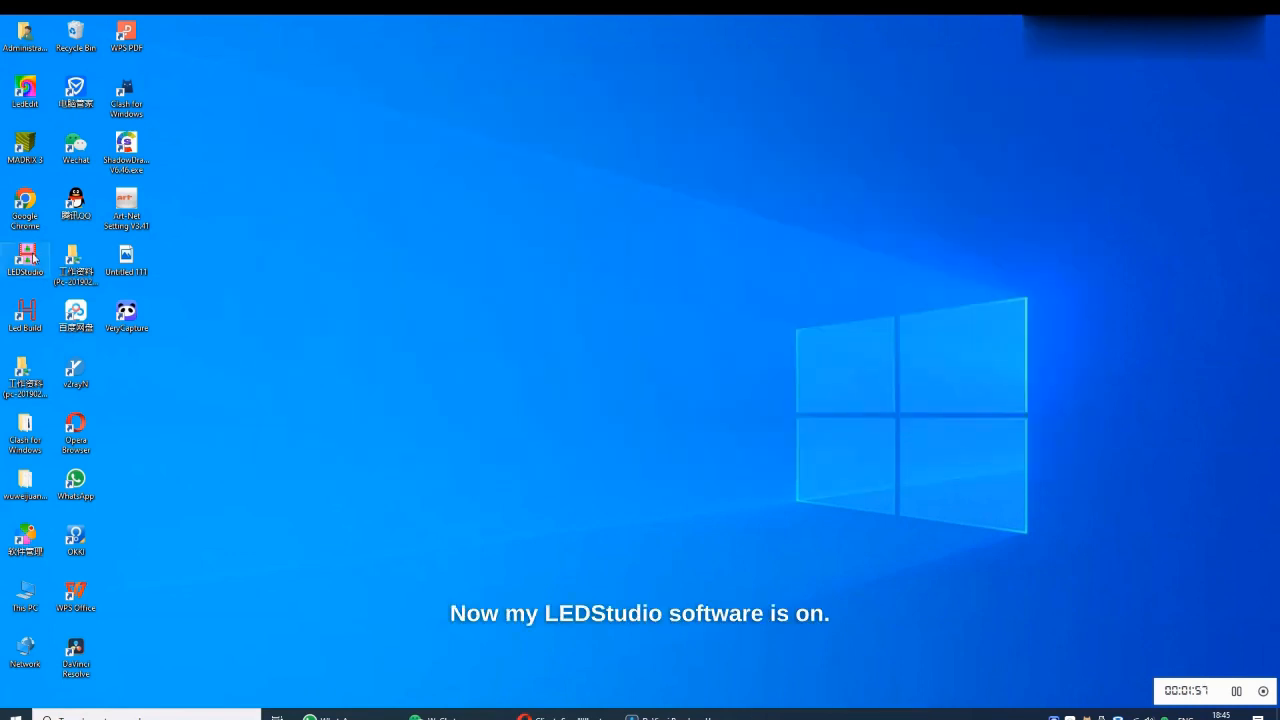
# Launch LED Studio and open its sculpt setting editor
pyautogui.doubleClick(34, 258)
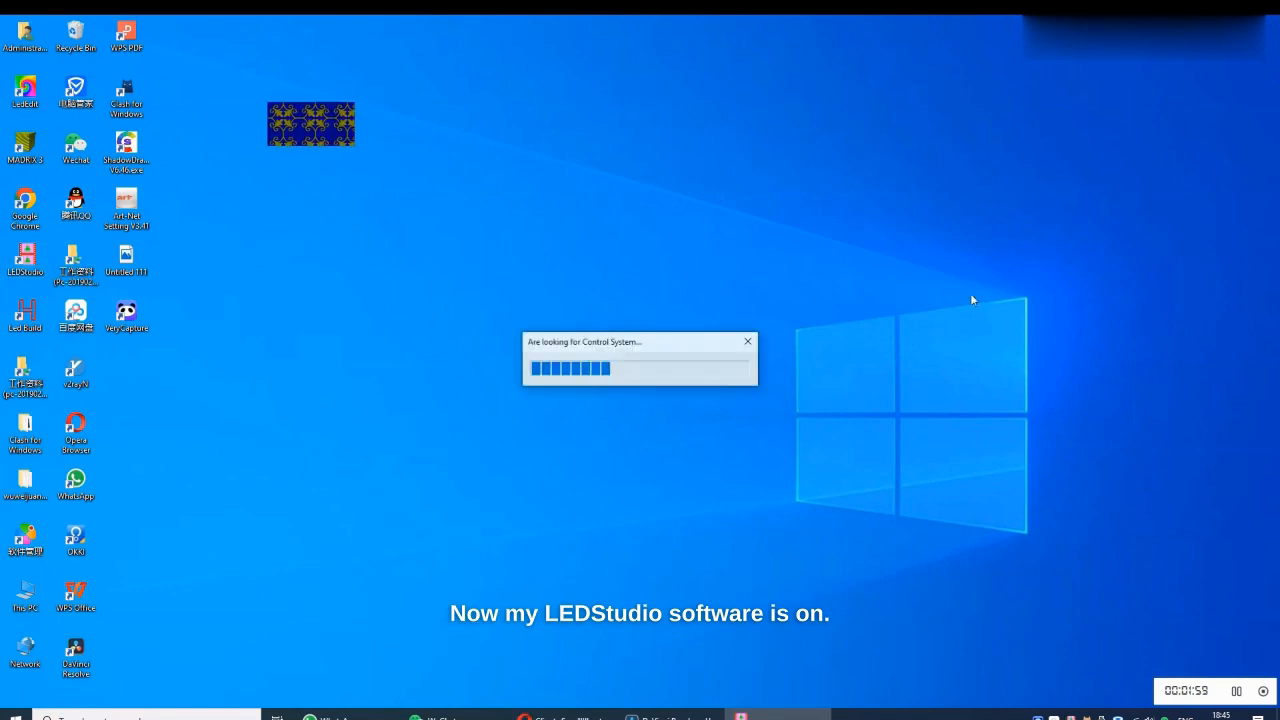
pyautogui.moveTo(692, 427); pyautogui.dragTo(605, 179)
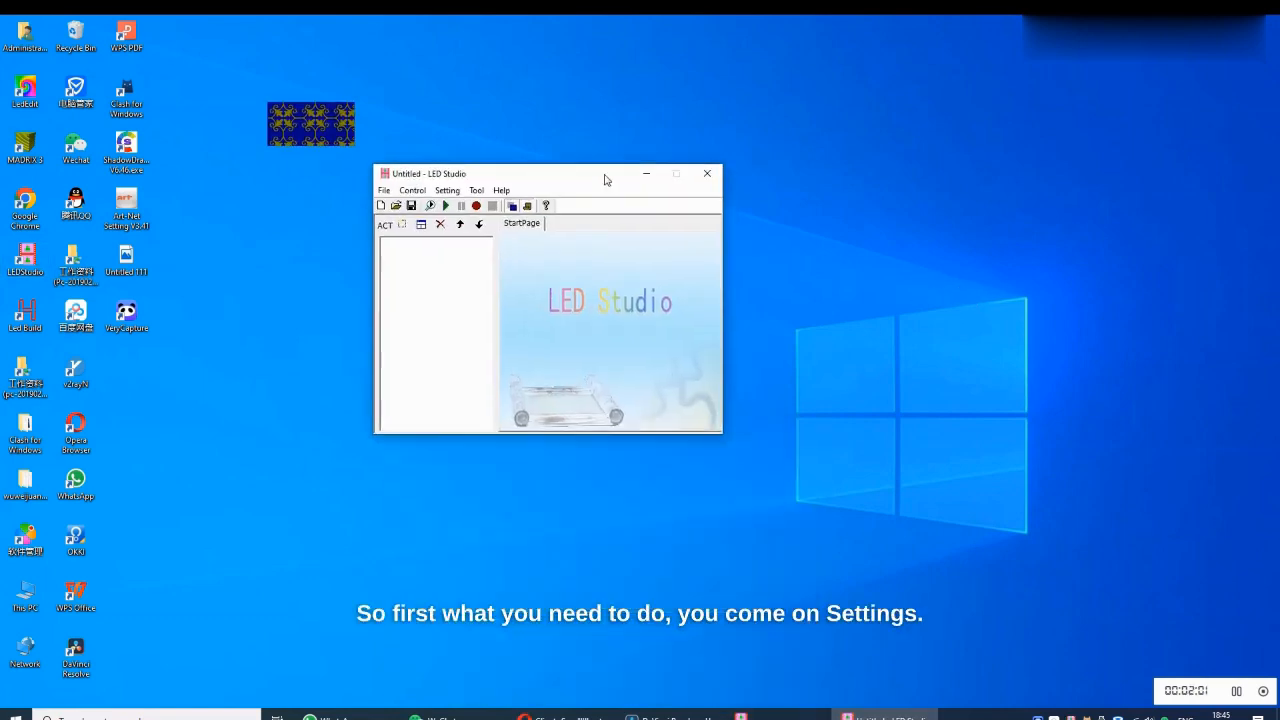
pyautogui.click(447, 191)
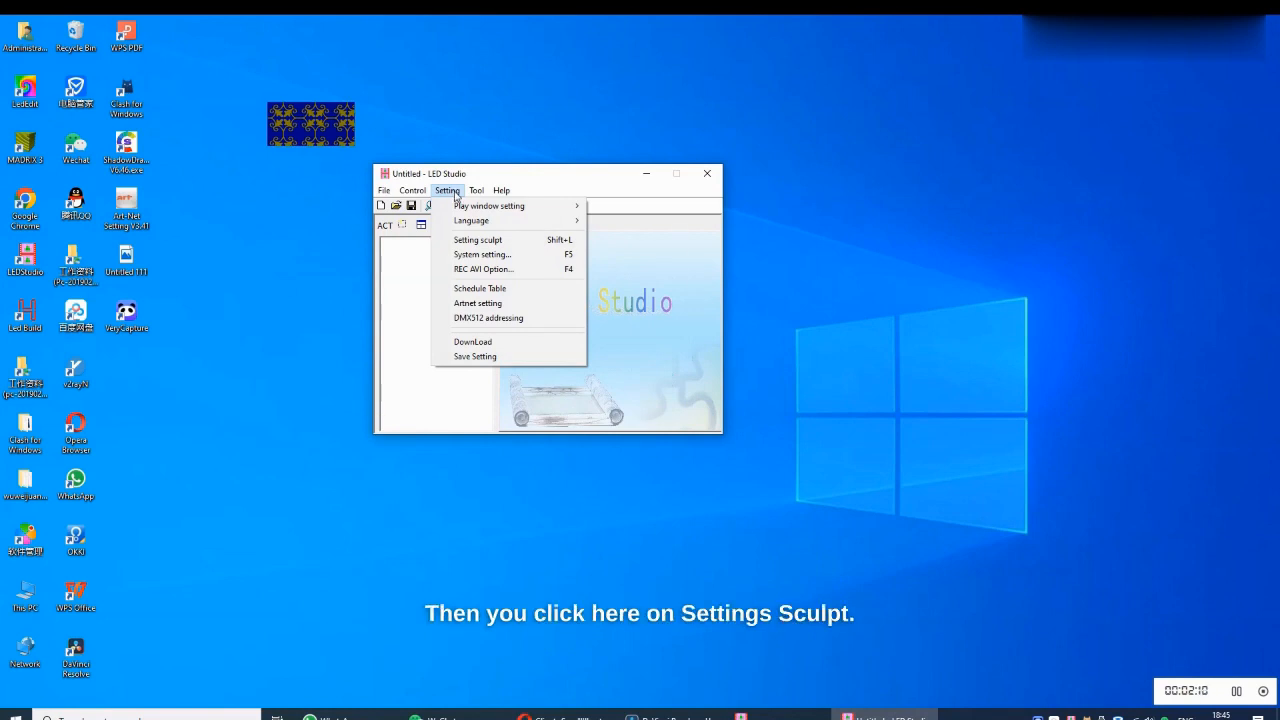
pyautogui.click(495, 241)
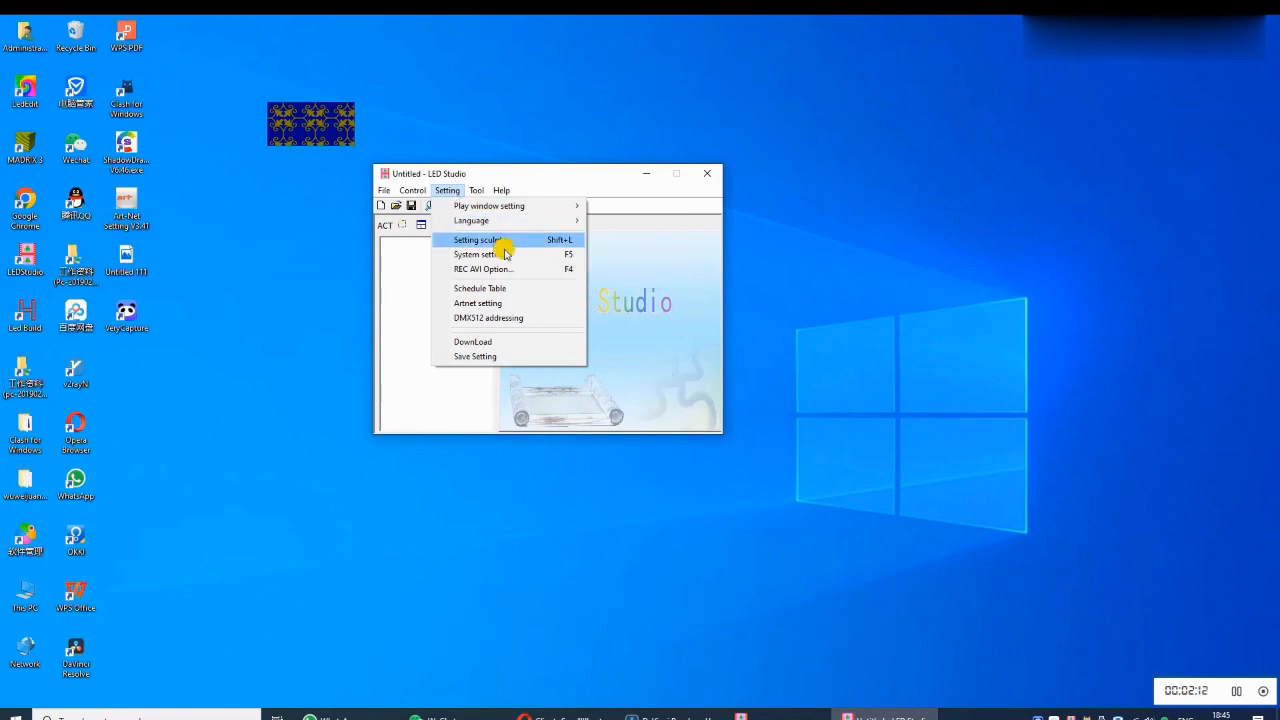
pyautogui.click(549, 331)
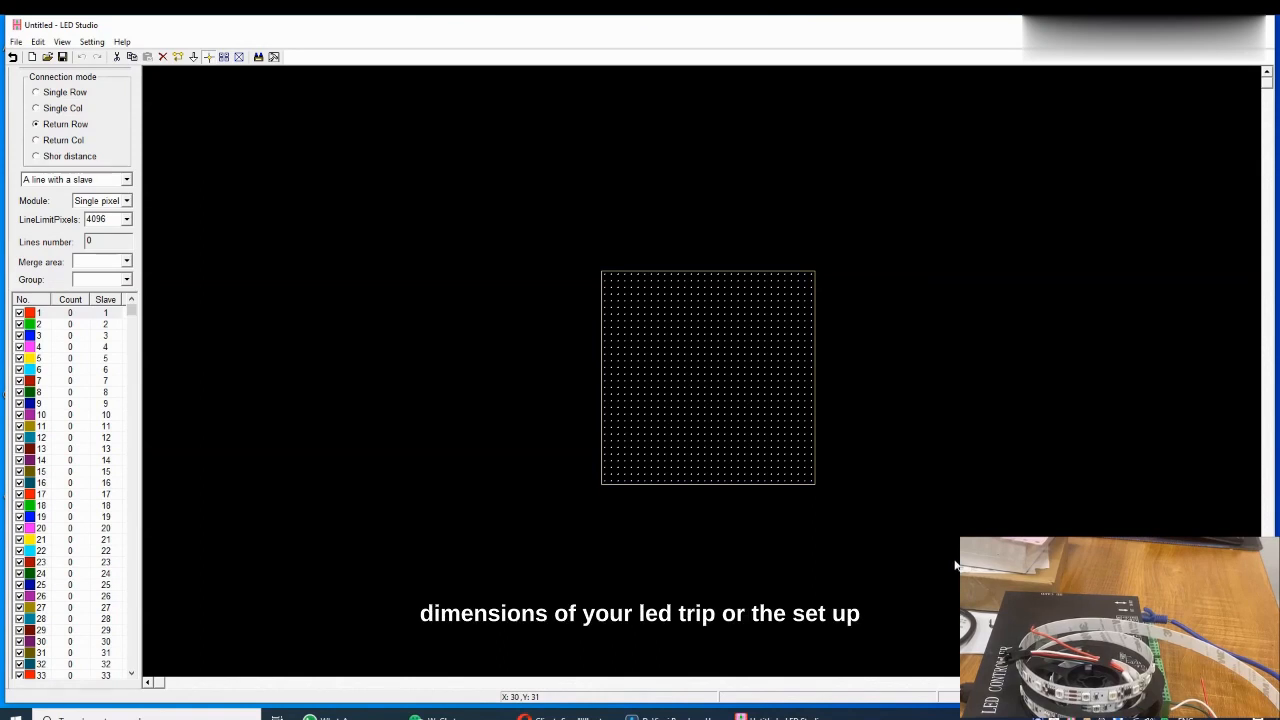
# Create a new pixel layout with a width of 60 and a height of 1
pyautogui.click(18, 42)
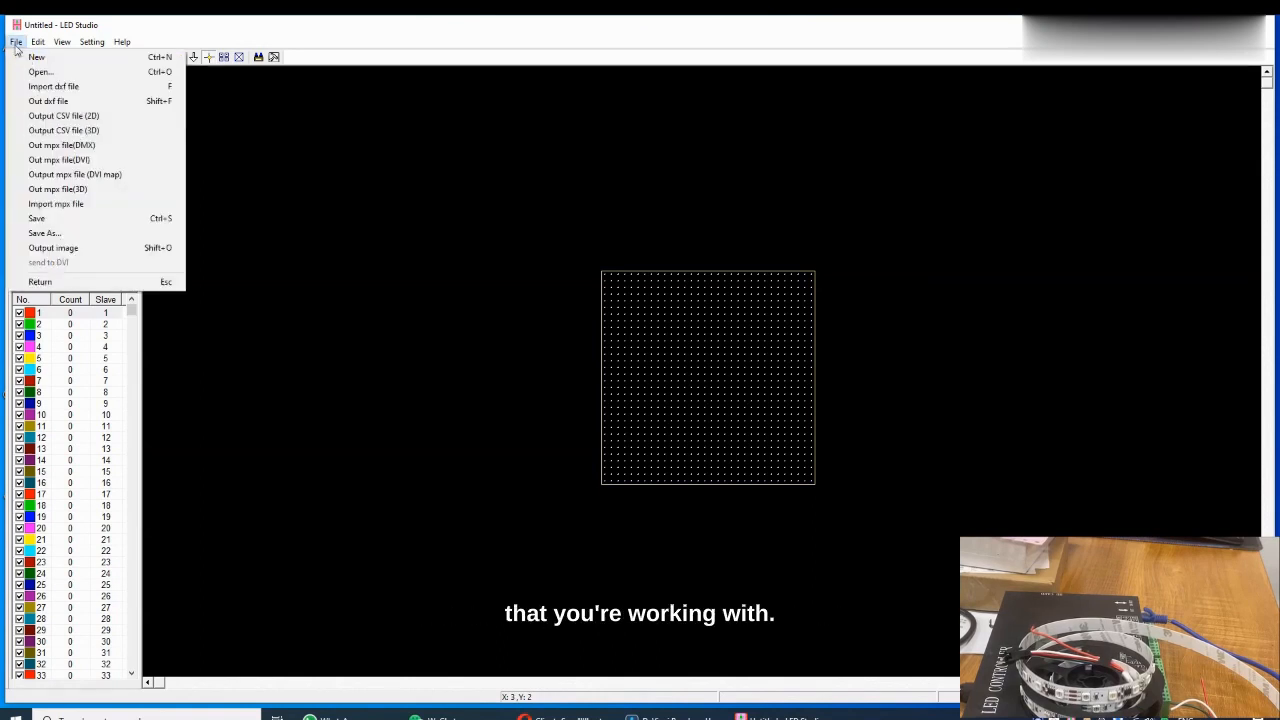
pyautogui.click(35, 57)
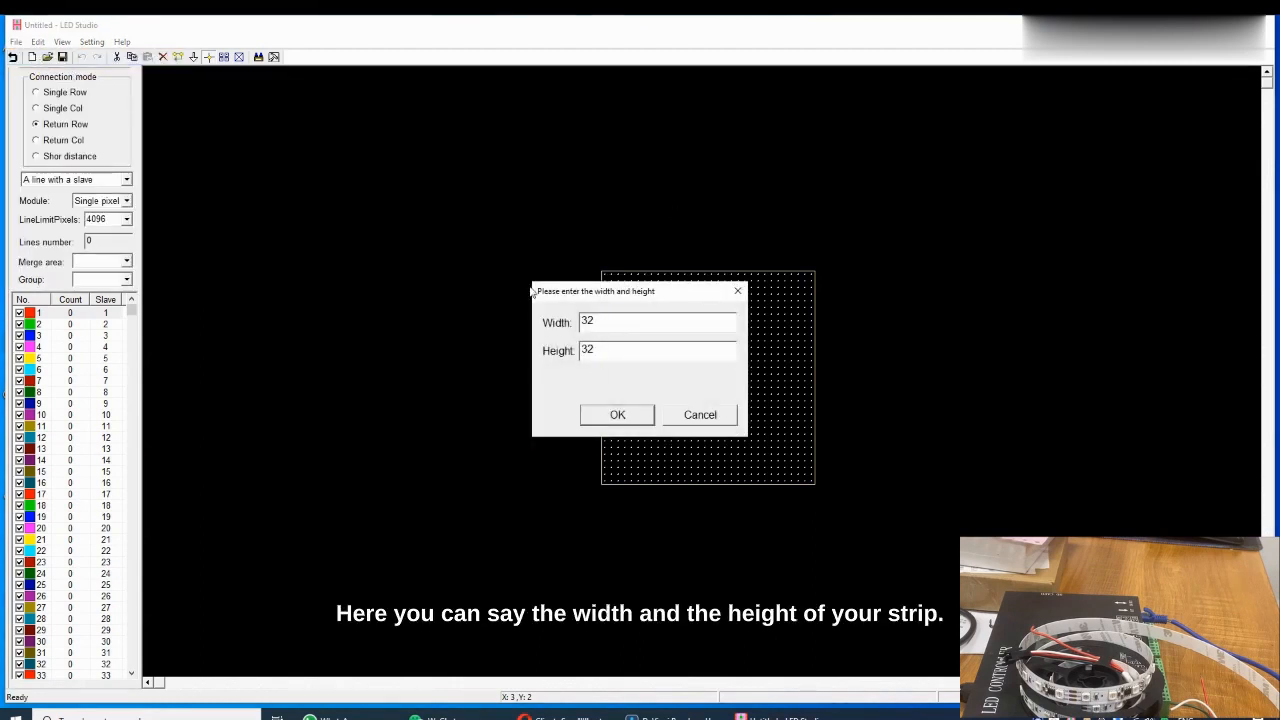
pyautogui.doubleClick(614, 324)
pyautogui.write('69')
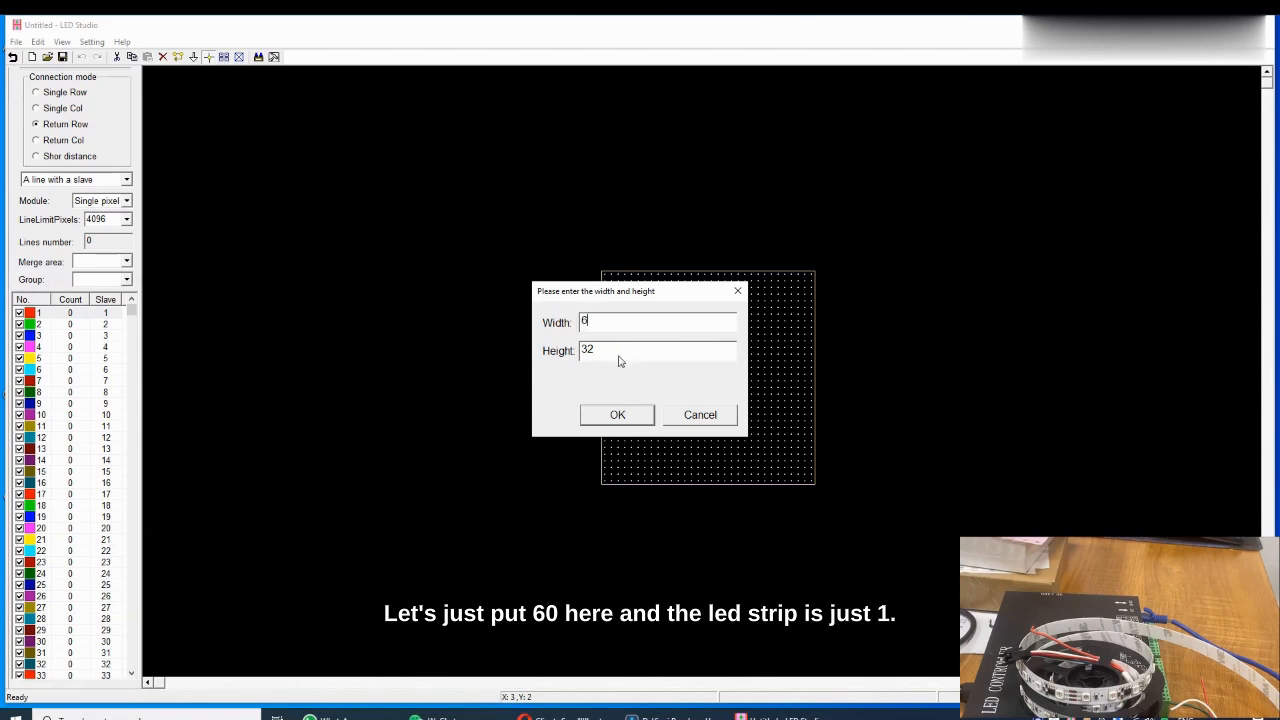
pyautogui.click(605, 352)
pyautogui.press('BackSpace')
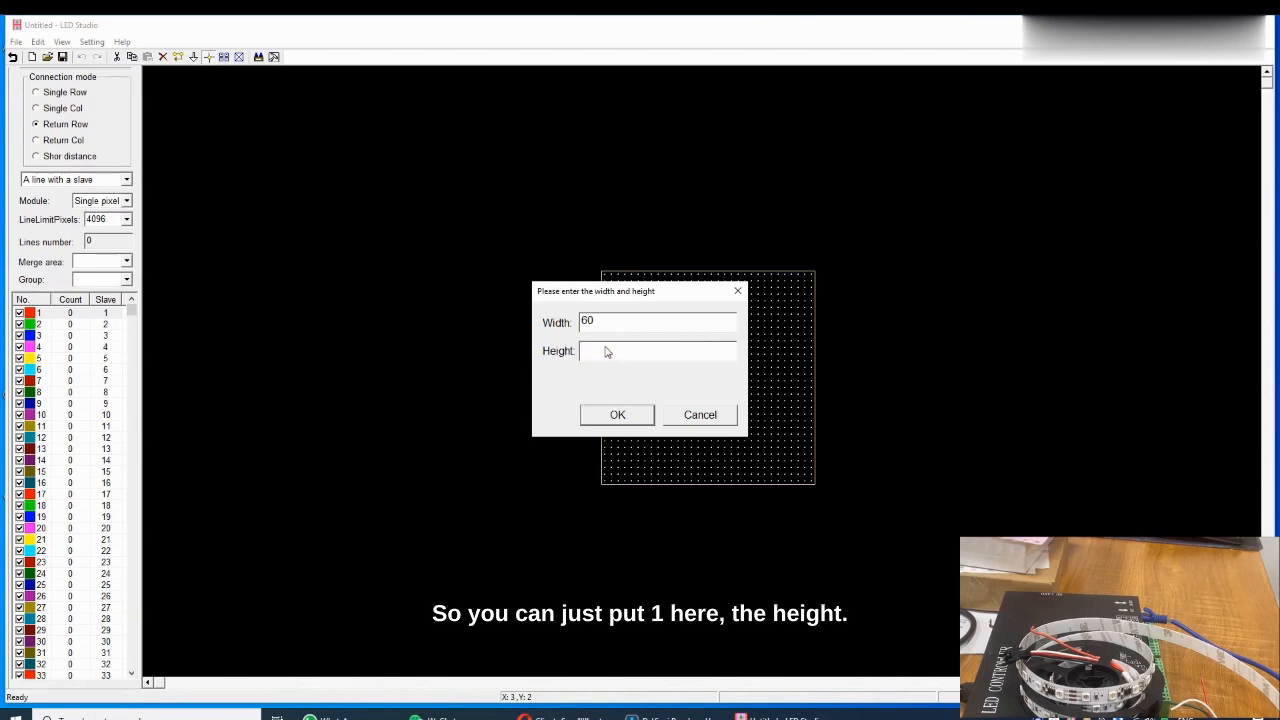
pyautogui.click(638, 416)
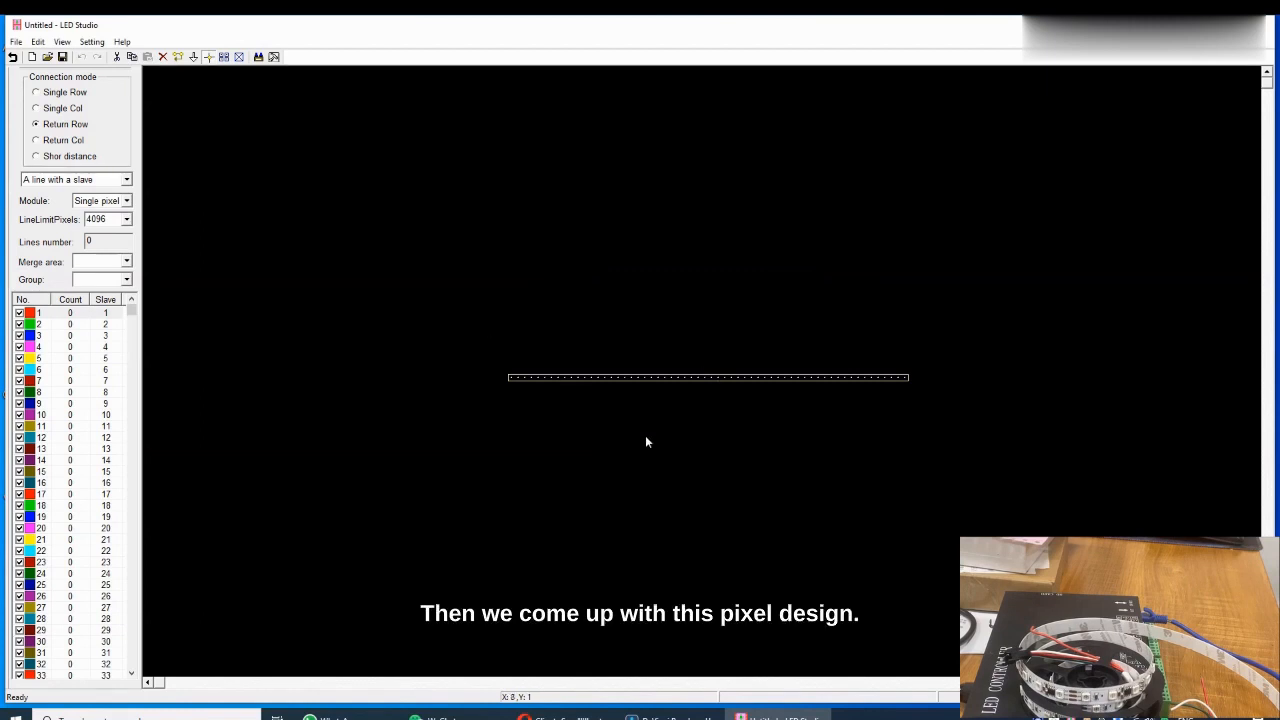
# Set the line mode to Eight line with a slave and wire the whole pixel row to line 1
pyautogui.moveTo(647, 437); pyautogui.dragTo(411, 275)
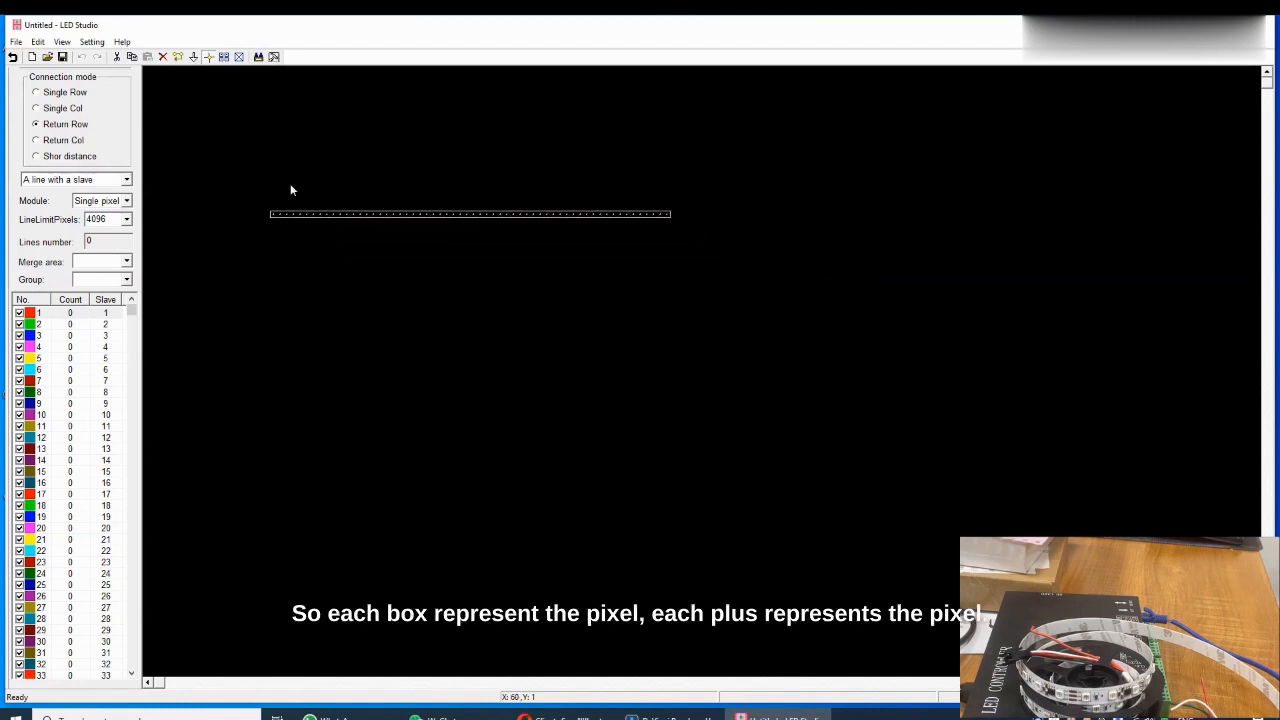
pyautogui.moveTo(214, 200); pyautogui.dragTo(709, 380)
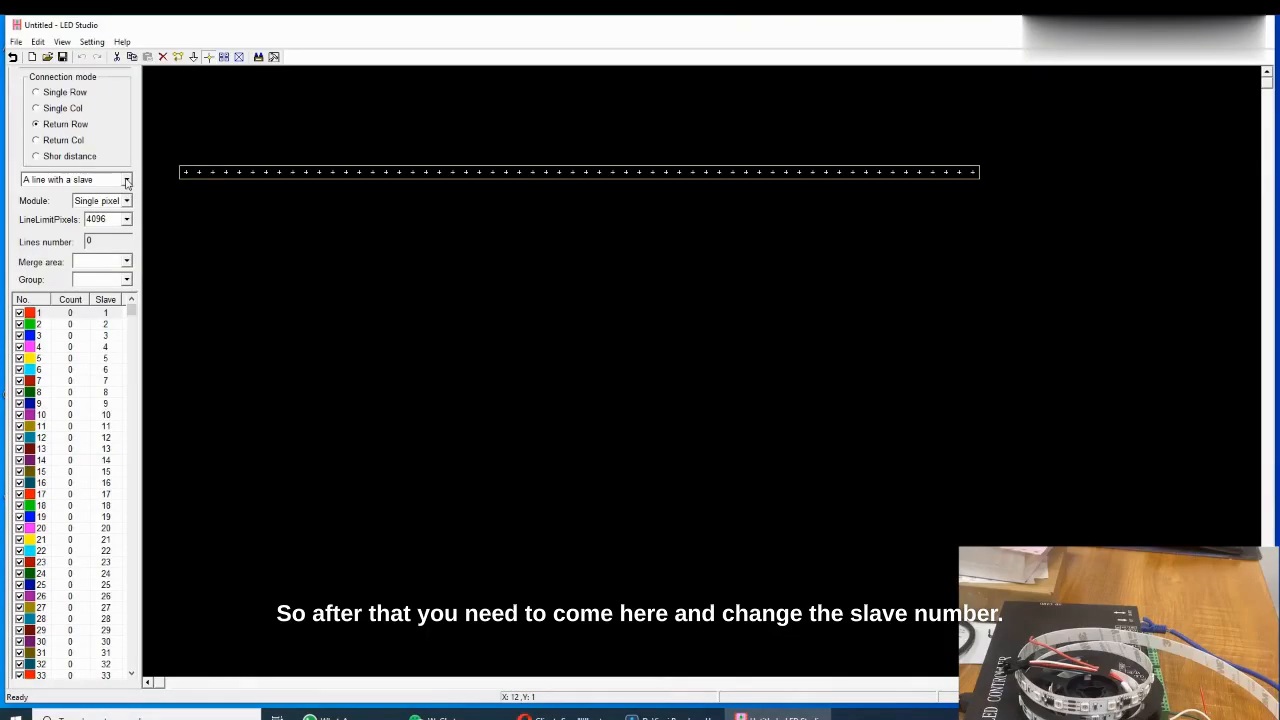
pyautogui.click(126, 180)
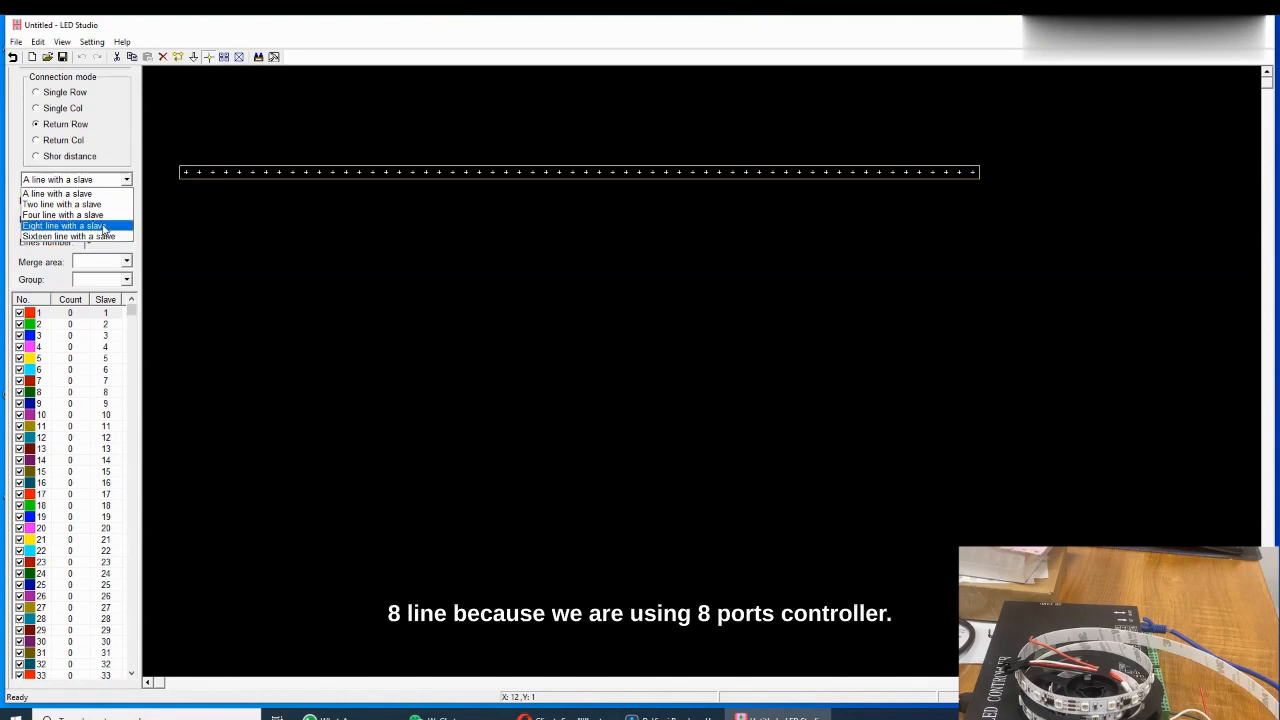
pyautogui.click(70, 226)
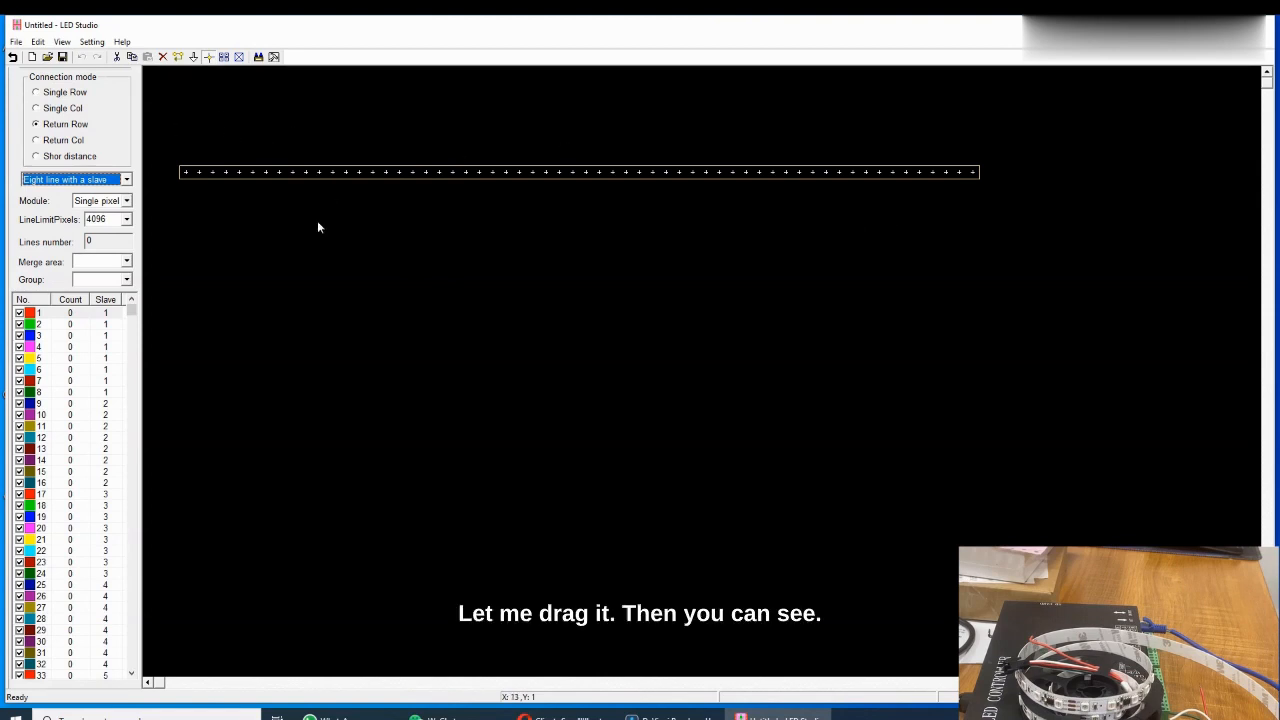
pyautogui.moveTo(179, 152); pyautogui.dragTo(1018, 208)
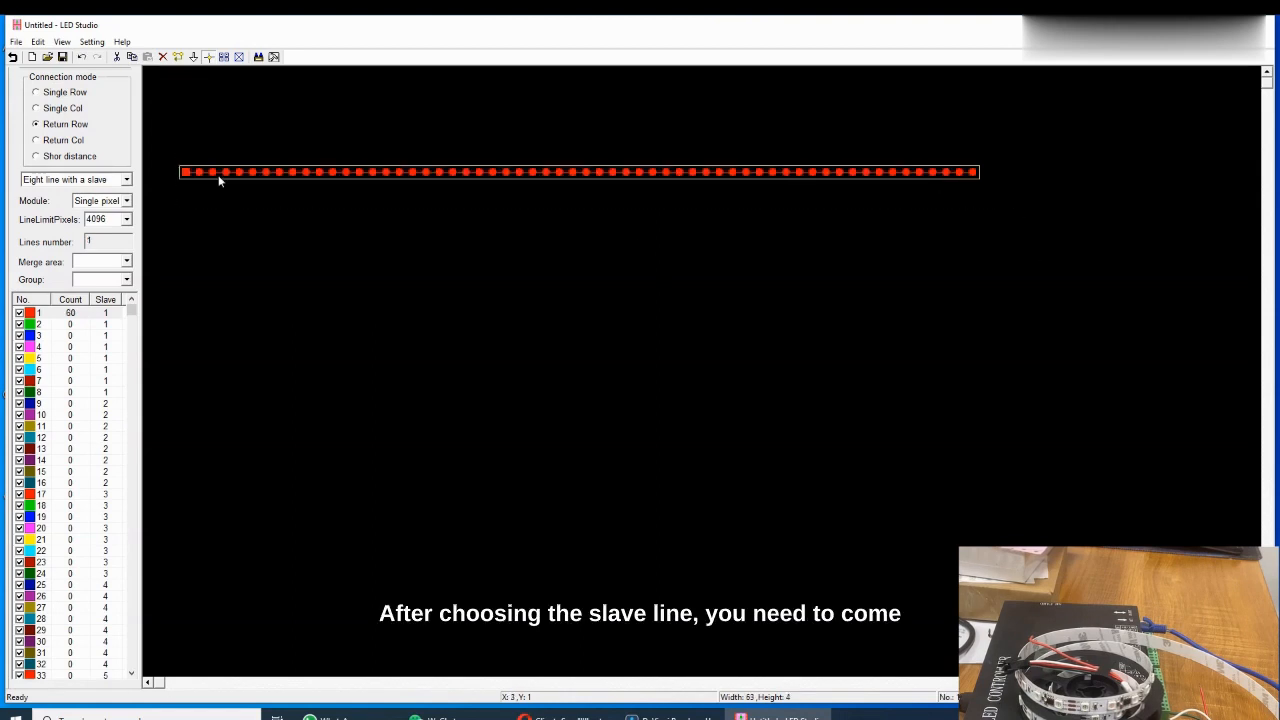
# In the Multi-Net Setting, assign slave number 1 to the controller at 192.168.2.18
pyautogui.click(91, 42)
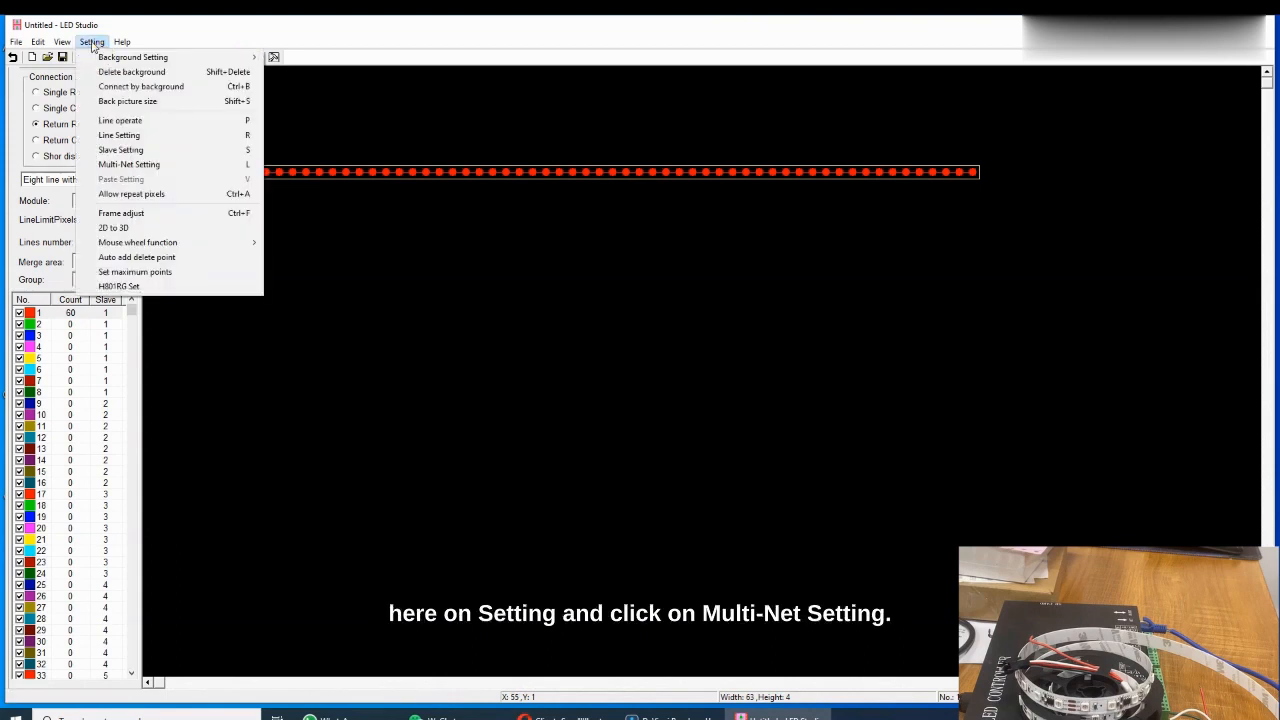
pyautogui.click(171, 174)
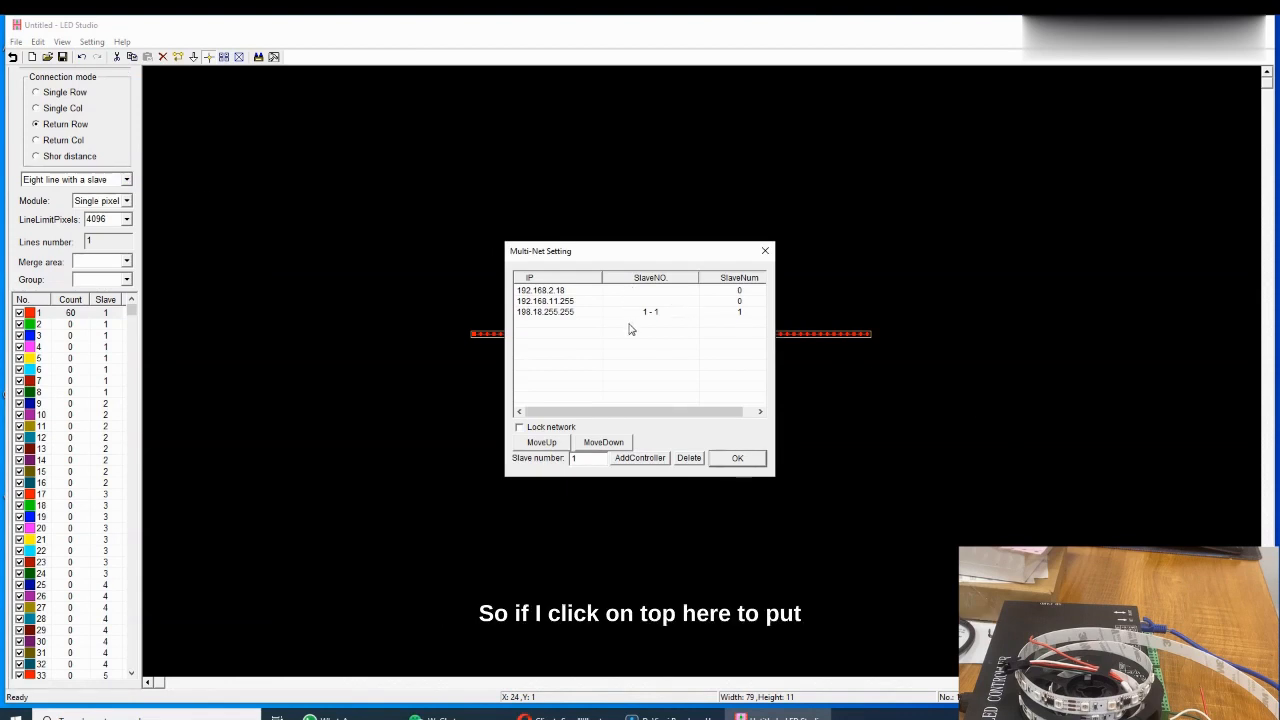
pyautogui.click(644, 293)
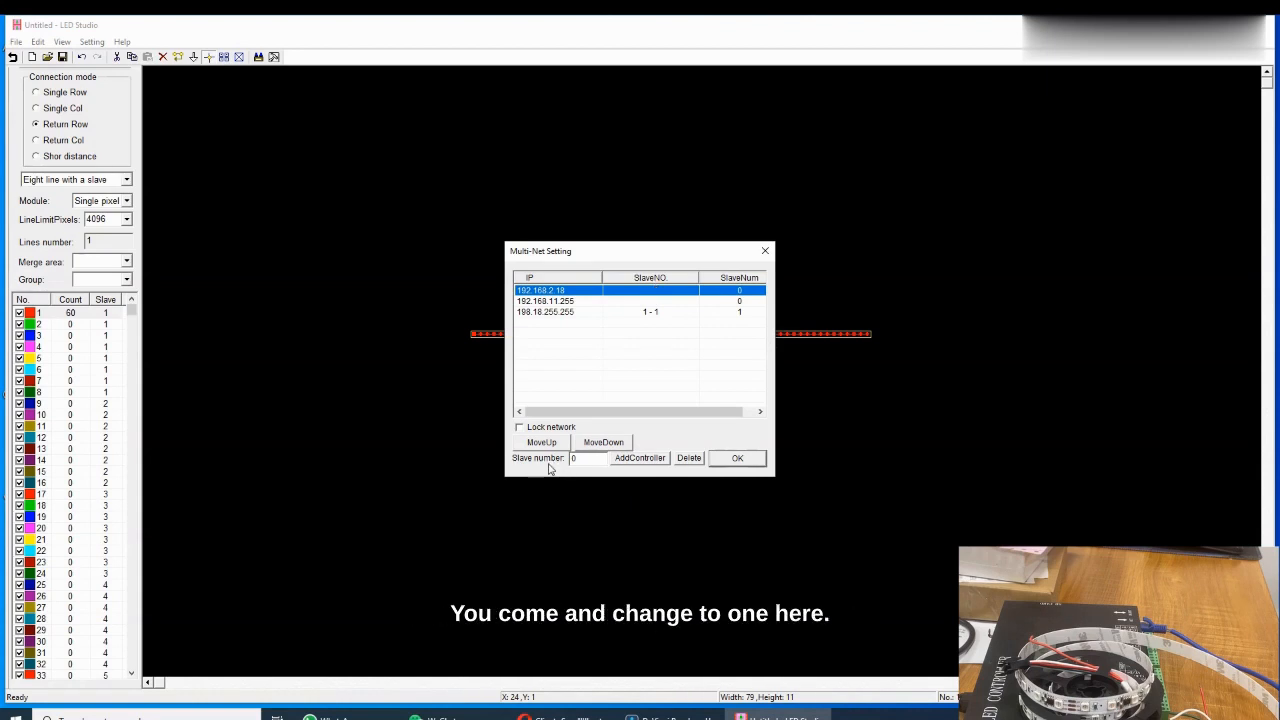
pyautogui.doubleClick(582, 461)
pyautogui.write('1')
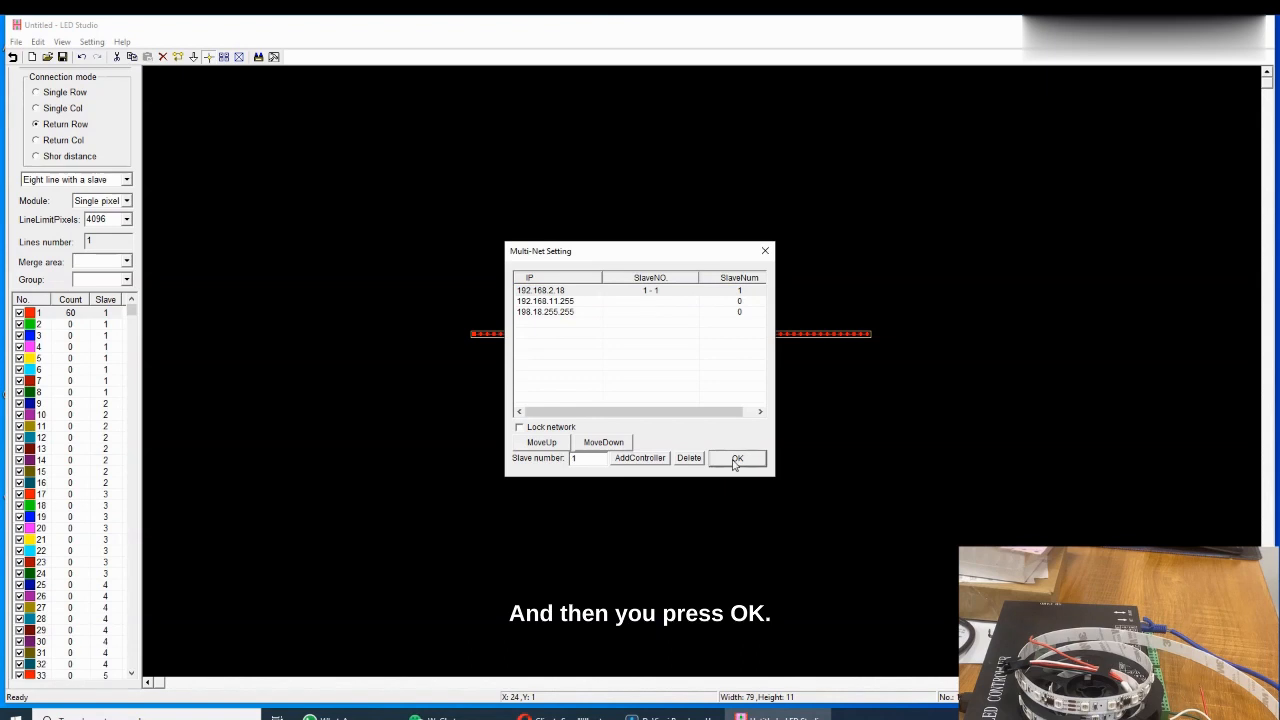
pyautogui.click(736, 459)
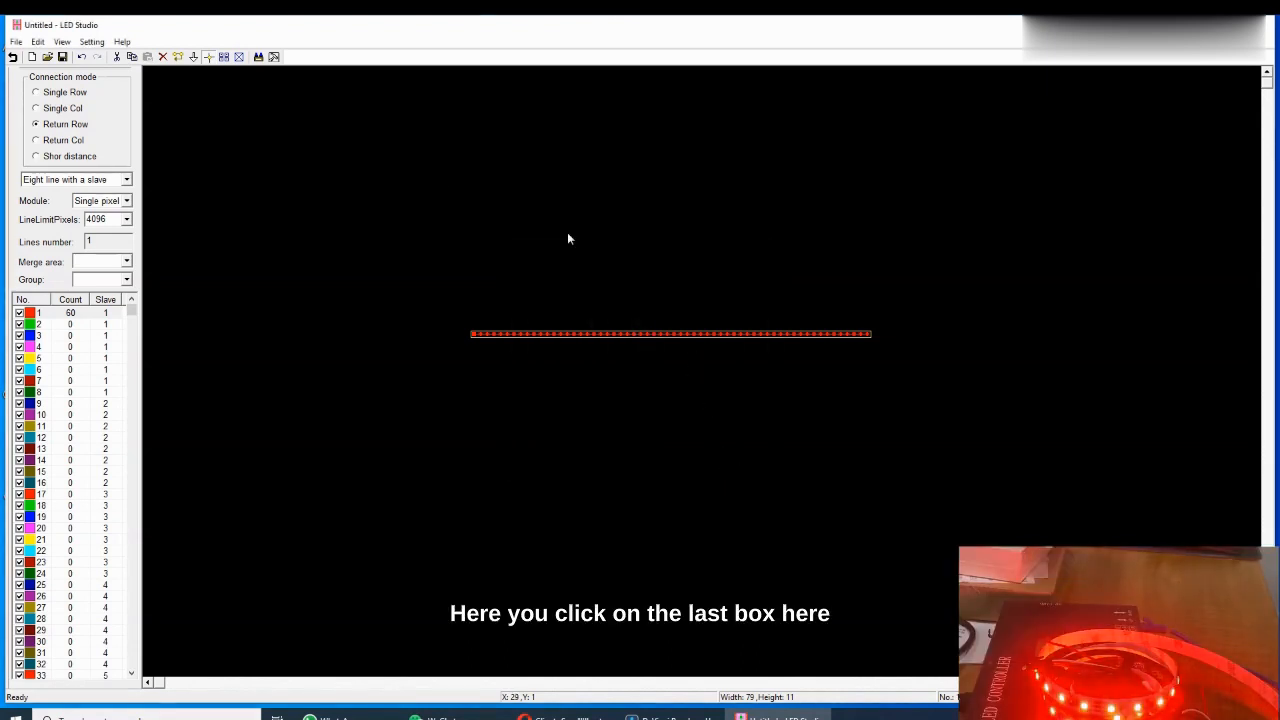
# In the Slave setting, choose the TM1812,TM1804,TM1809 IC type group and the RGB light type
pyautogui.click(279, 58)
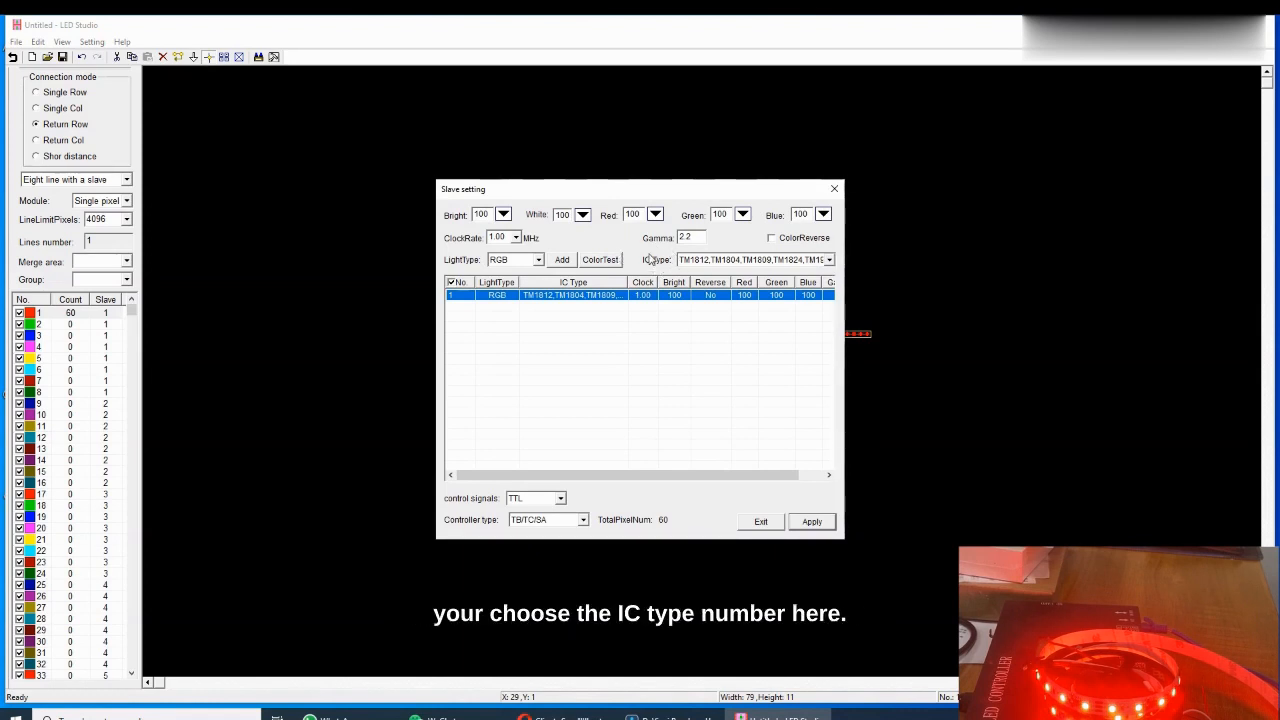
pyautogui.click(829, 260)
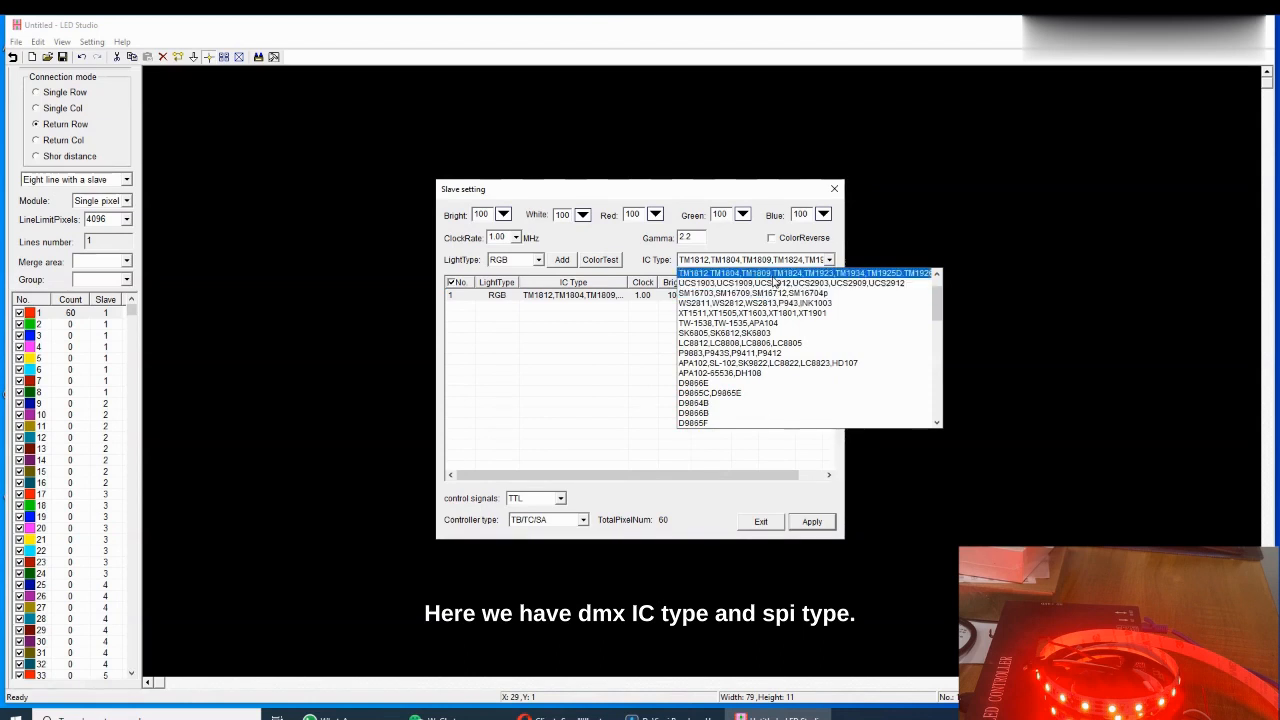
pyautogui.scroll(1, 740, 312)
pyautogui.click(744, 300)
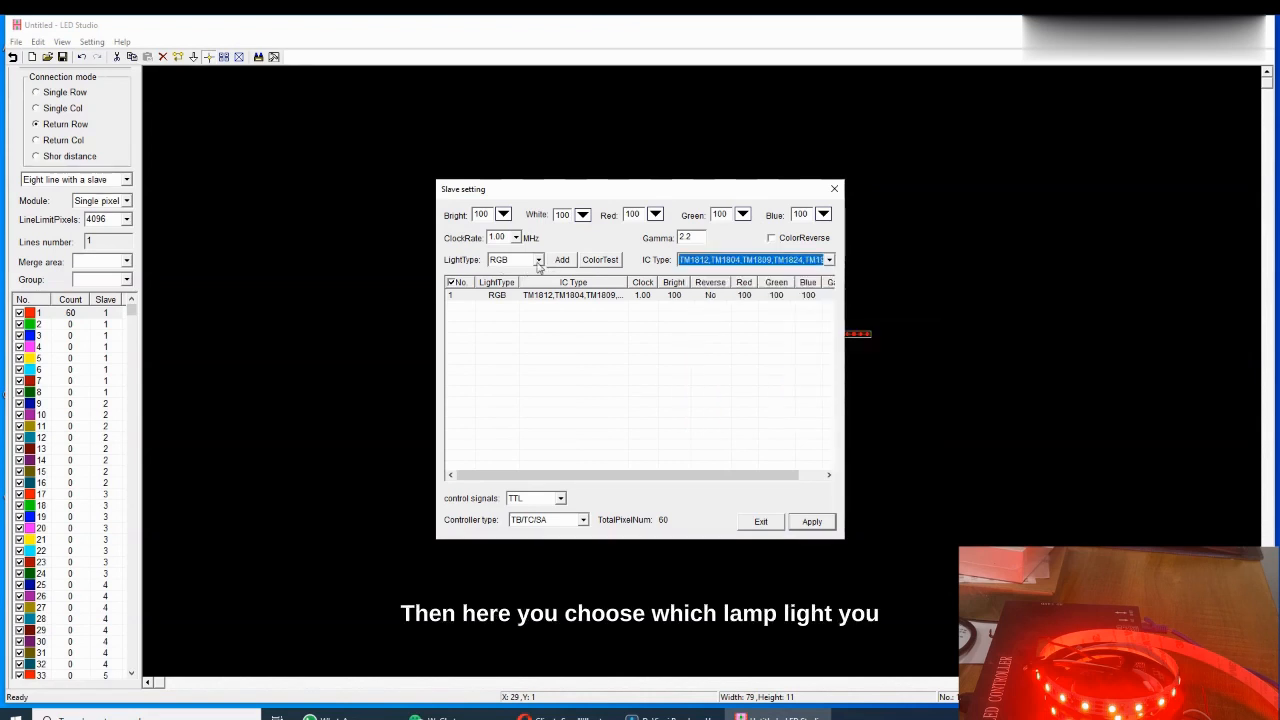
pyautogui.click(538, 260)
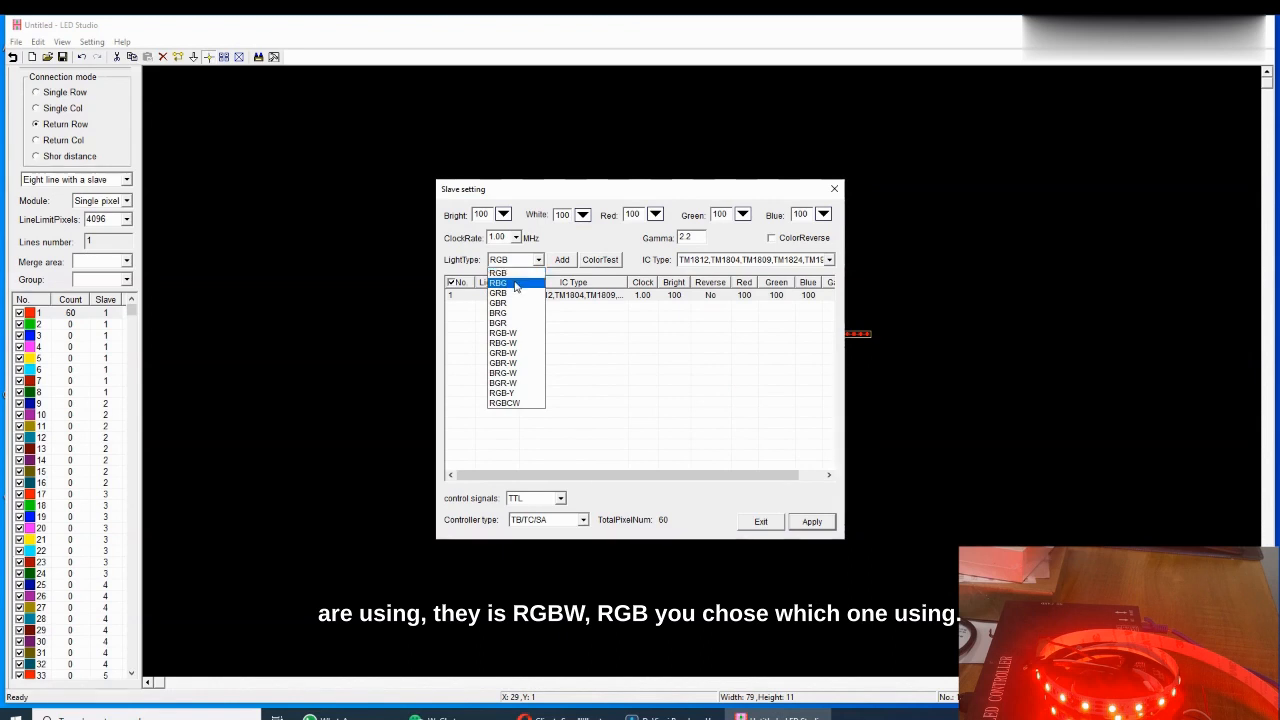
pyautogui.click(622, 352)
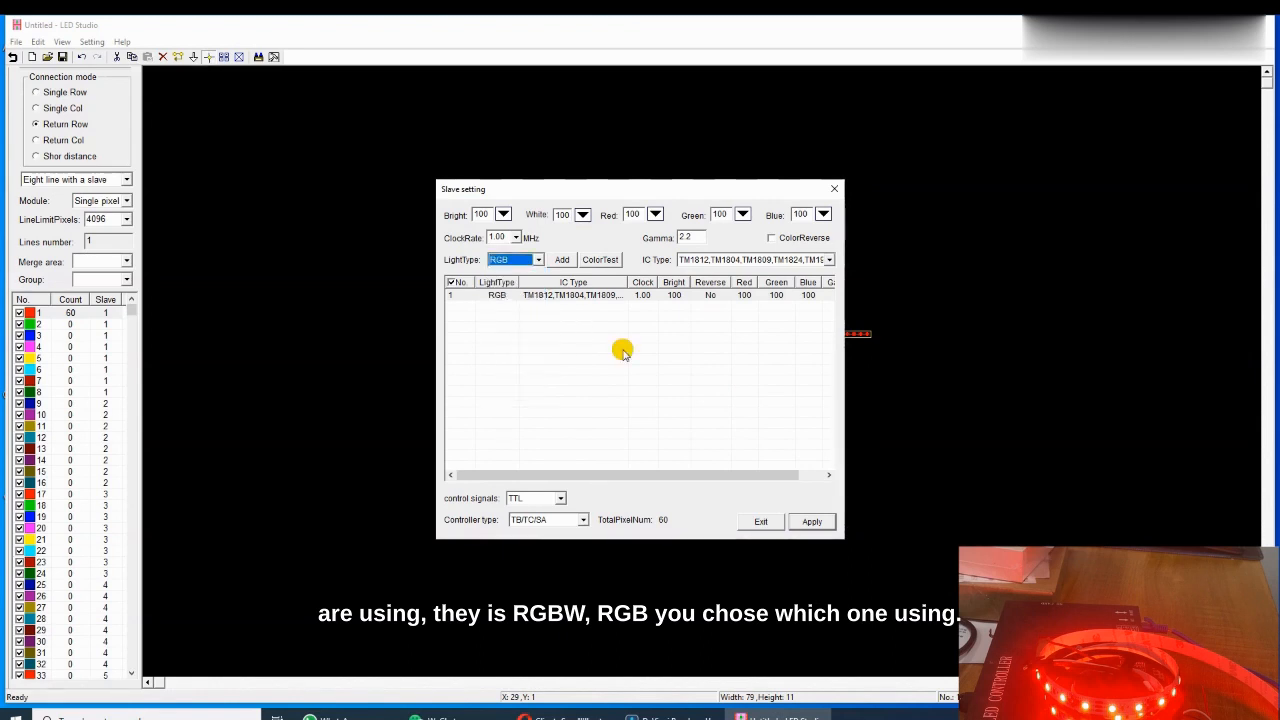
# Run the color test, selecting the color the LED strip currently shows at each stage, and confirm it
pyautogui.click(604, 262)
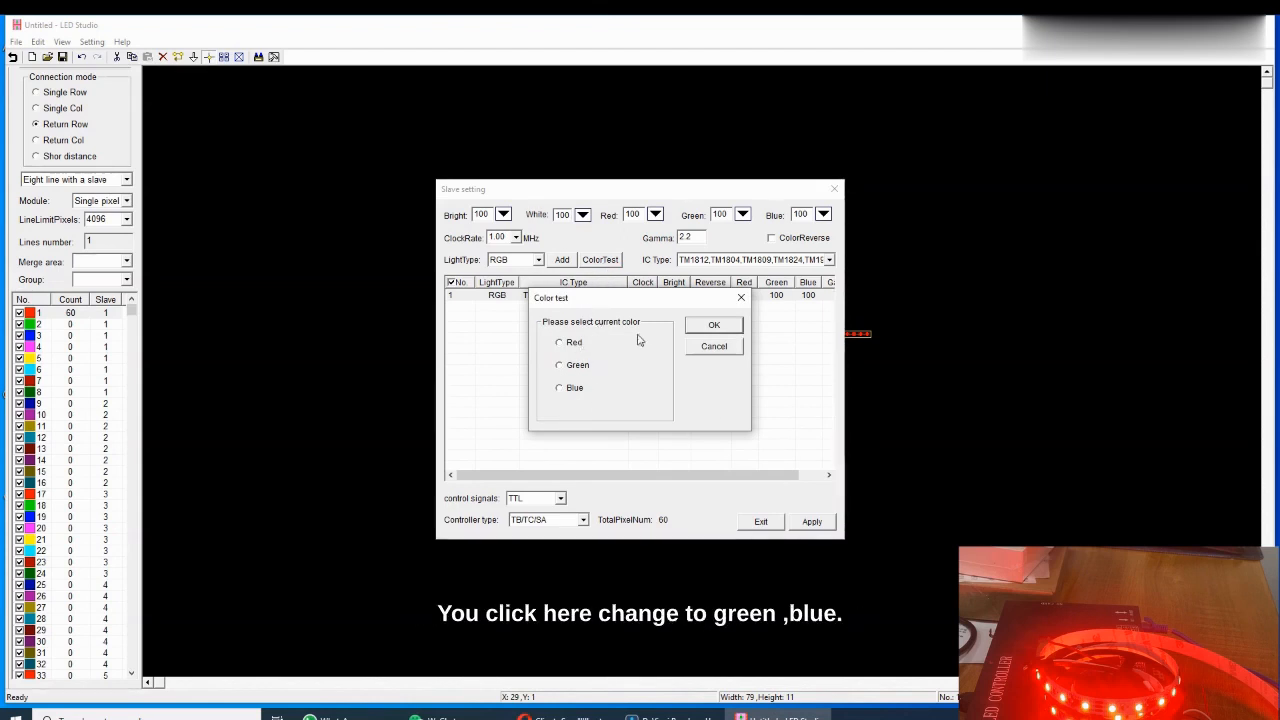
pyautogui.click(574, 372)
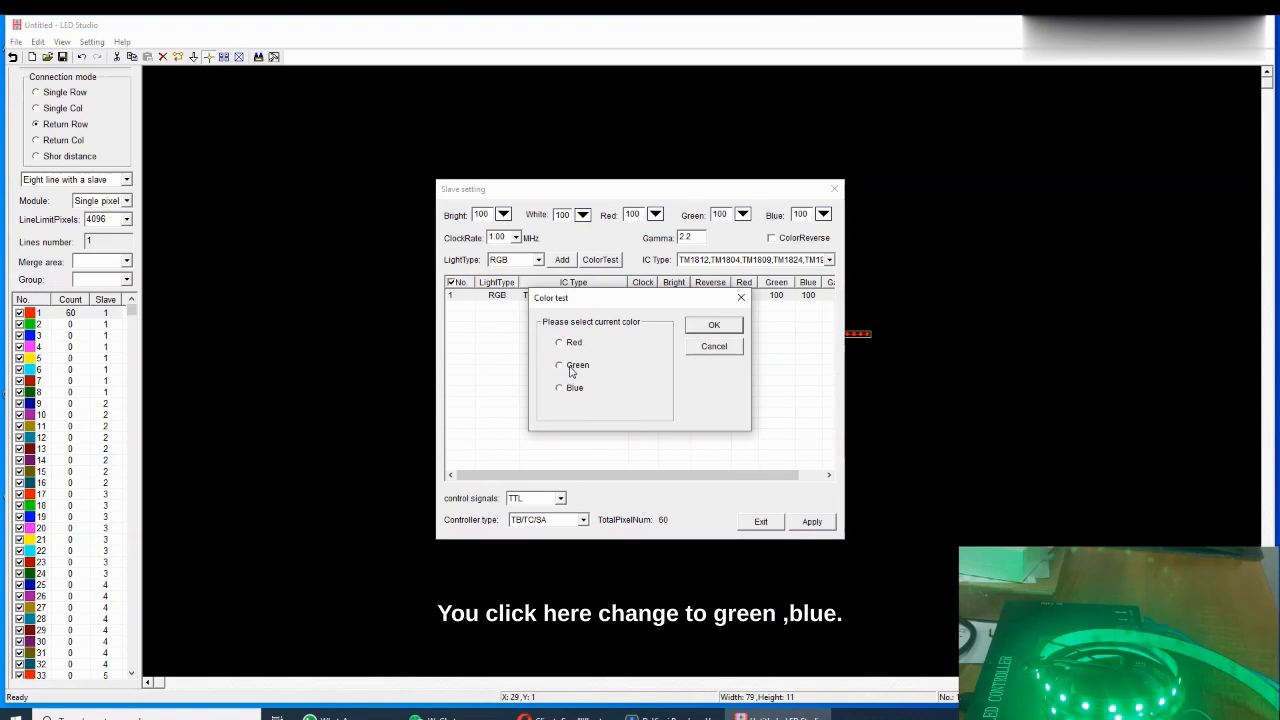
pyautogui.click(570, 367)
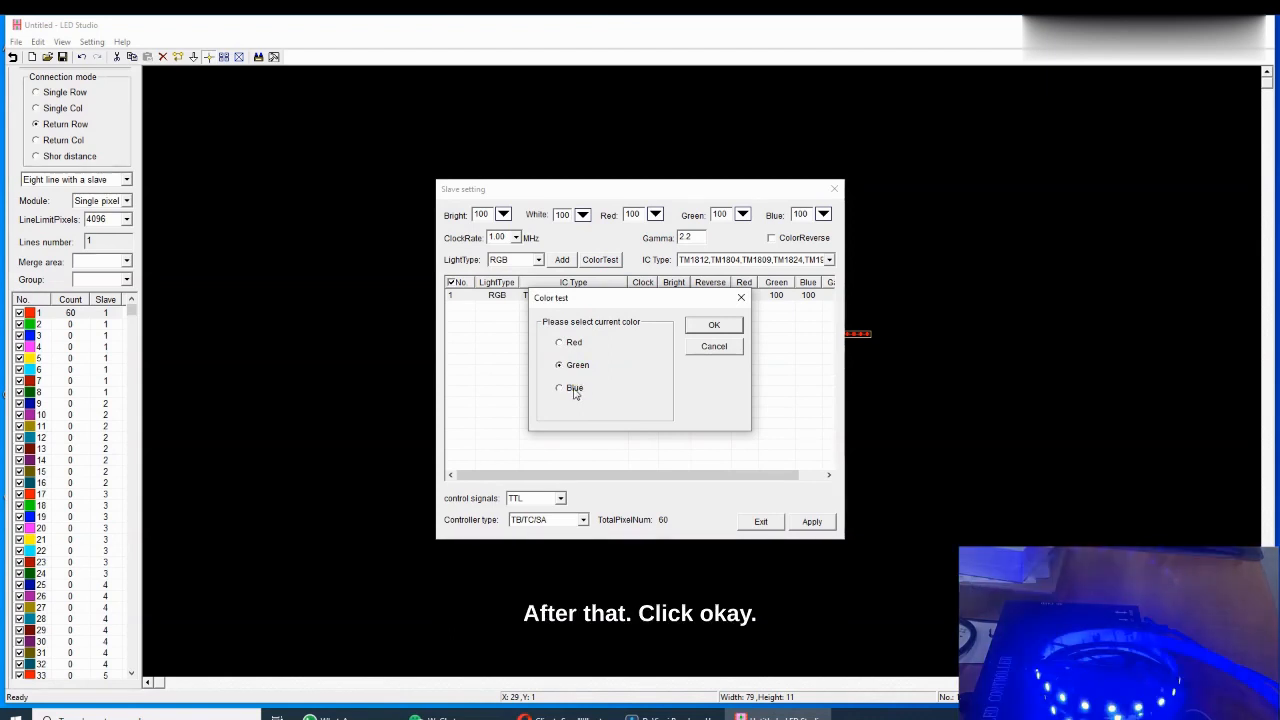
pyautogui.click(575, 390)
pyautogui.click(713, 326)
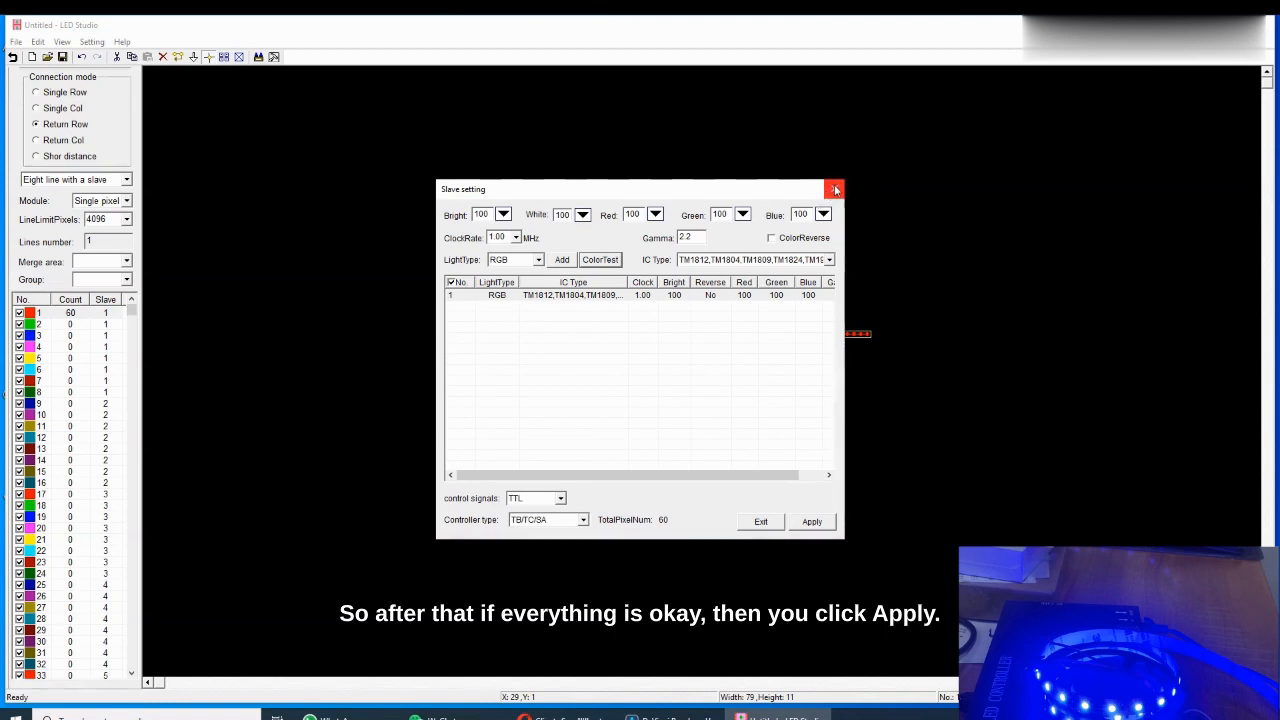
# Apply the slave settings and close the sculpt setting editor
pyautogui.click(814, 526)
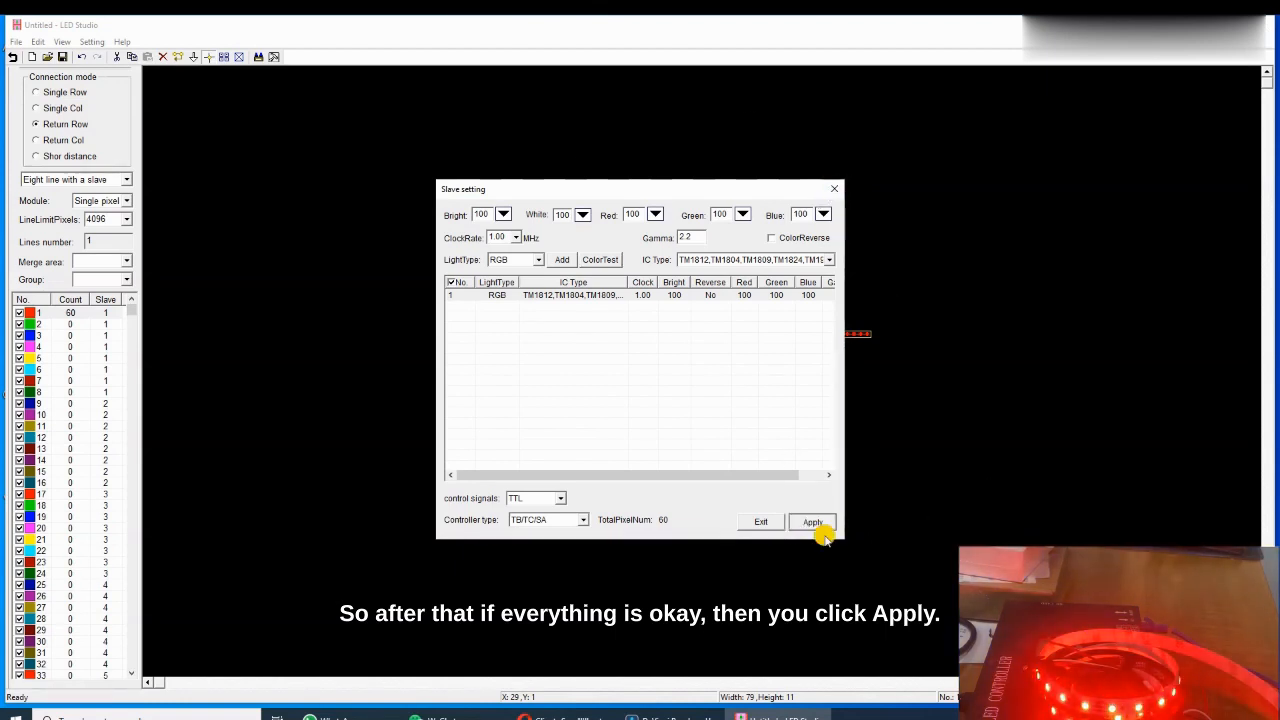
pyautogui.click(765, 525)
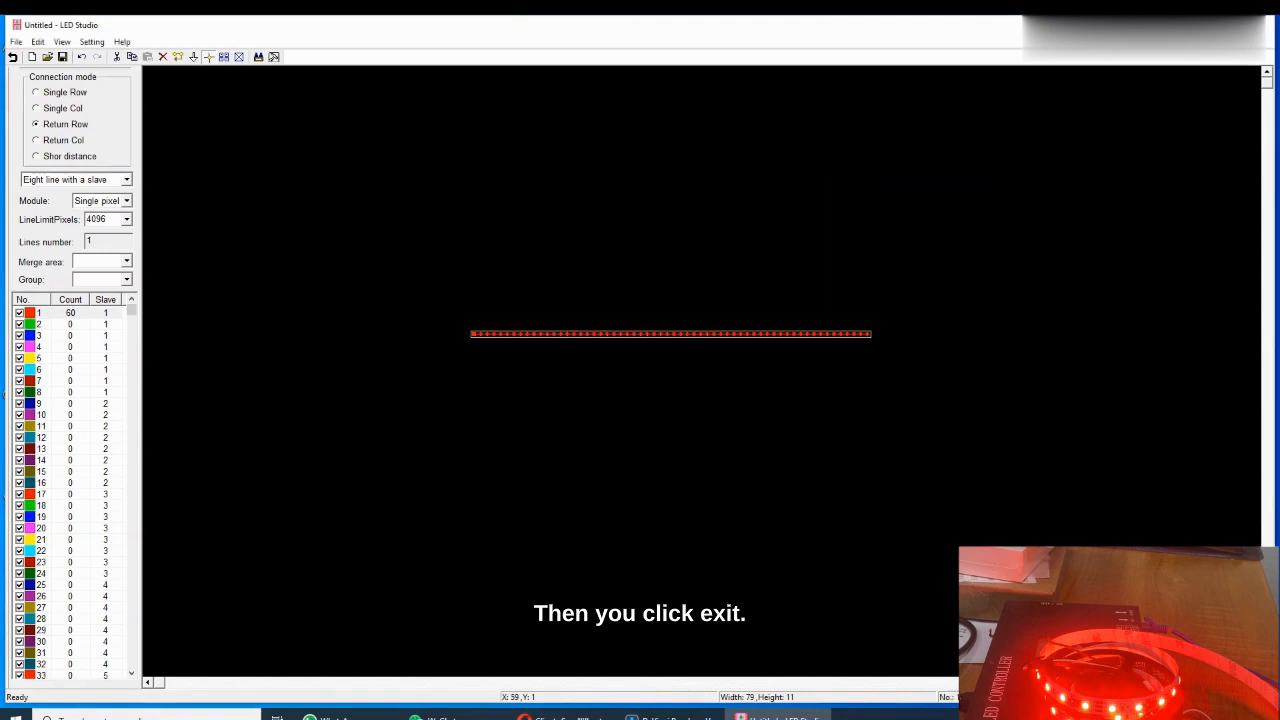
pyautogui.click(1270, 33)
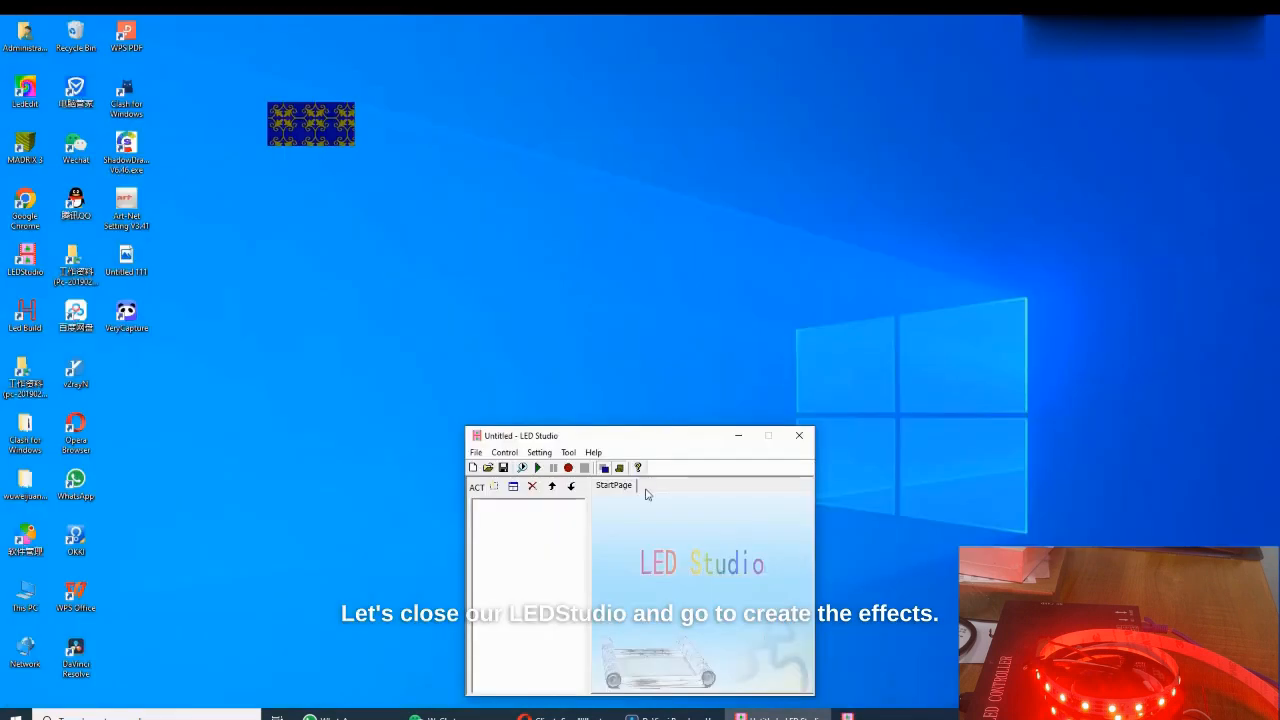
# Create a new program and add a Design window to it
pyautogui.moveTo(675, 447); pyautogui.dragTo(599, 164)
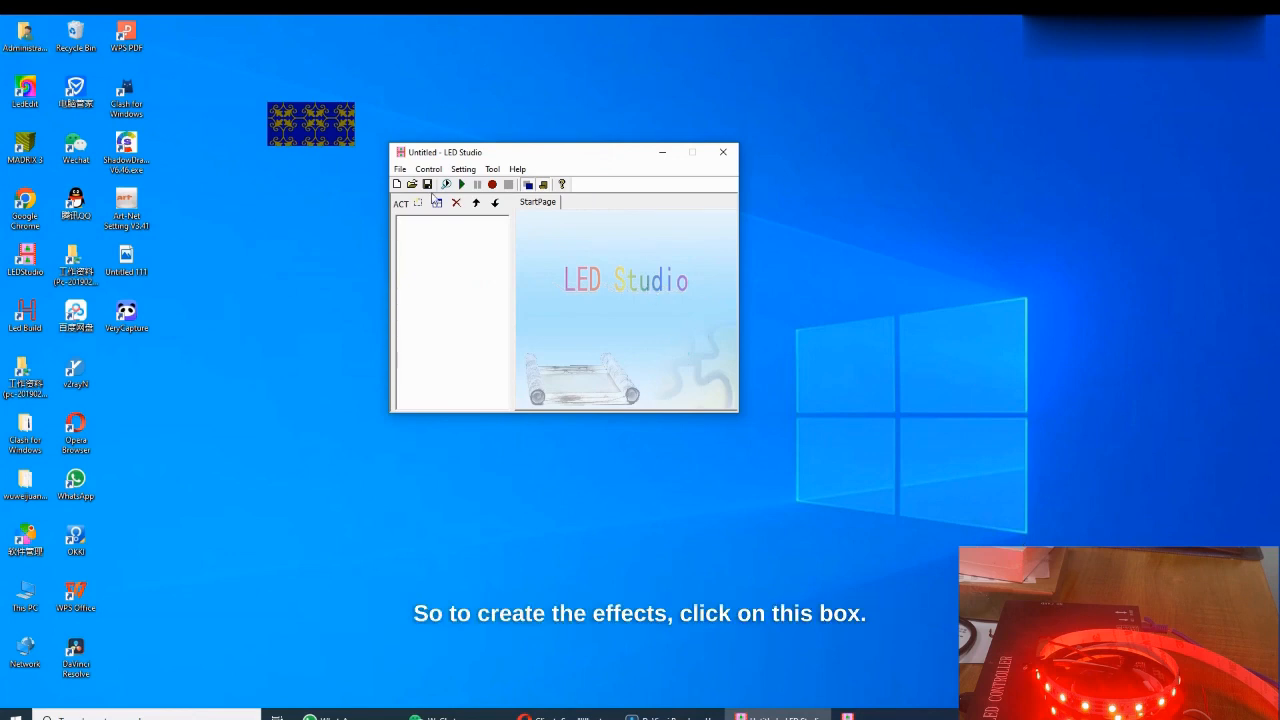
pyautogui.click(418, 205)
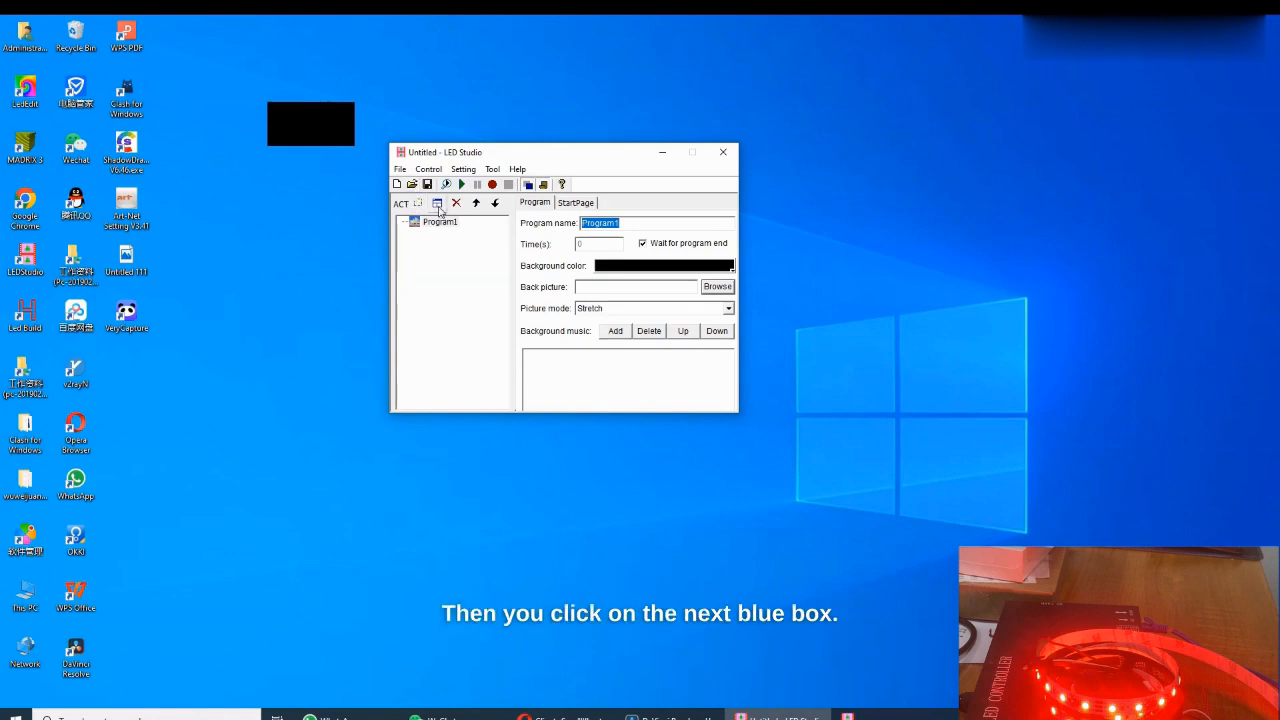
pyautogui.click(438, 204)
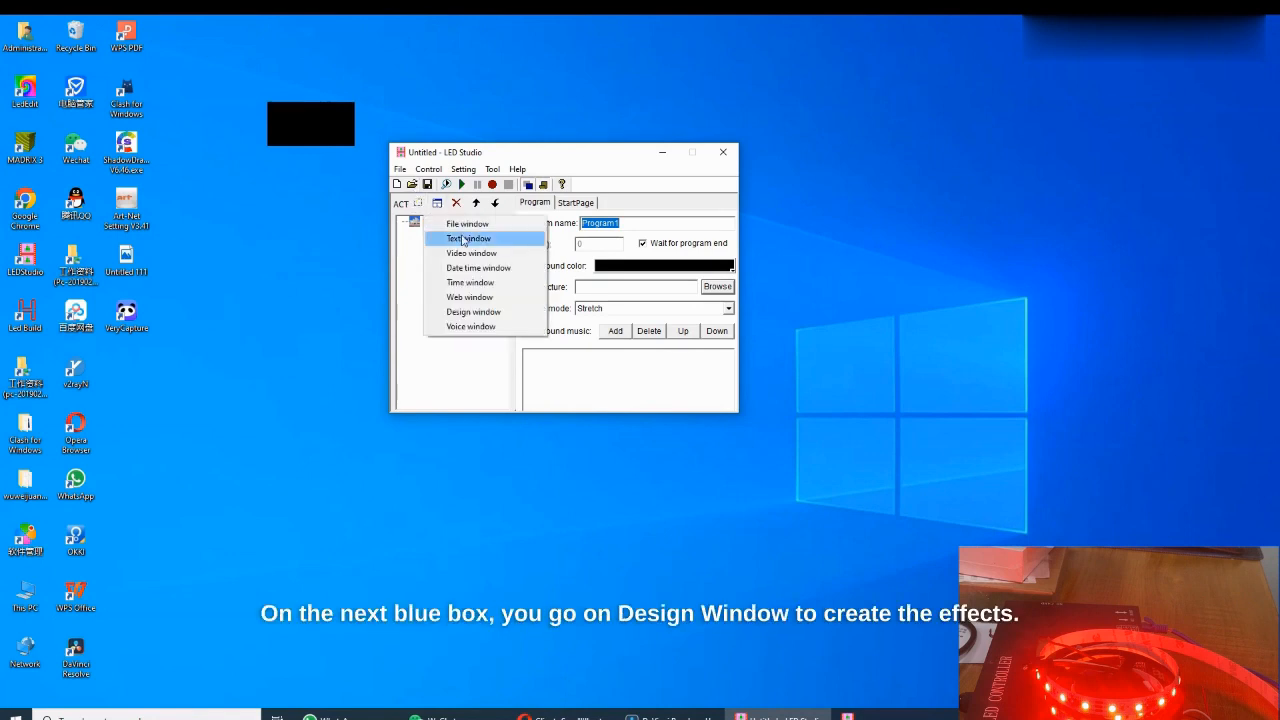
pyautogui.click(478, 312)
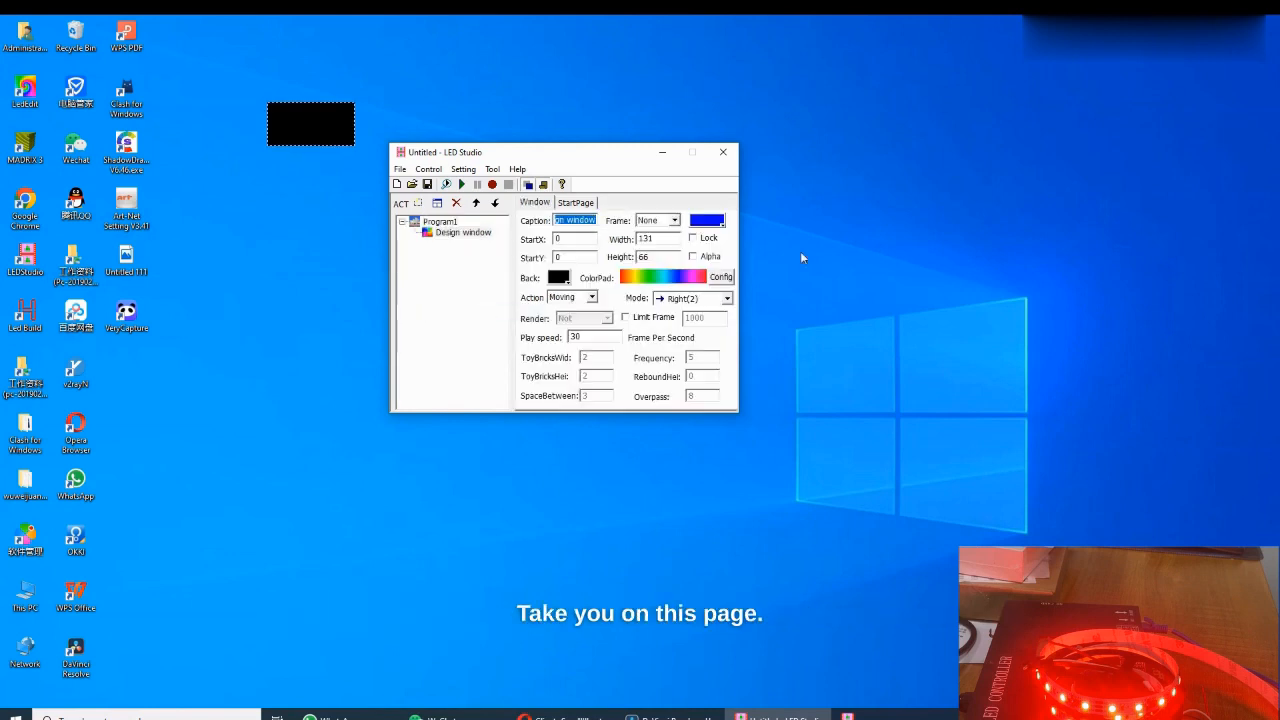
# Replace the first design window's color pad with red, yellow, green, cyan, blue, magenta and white
pyautogui.click(720, 279)
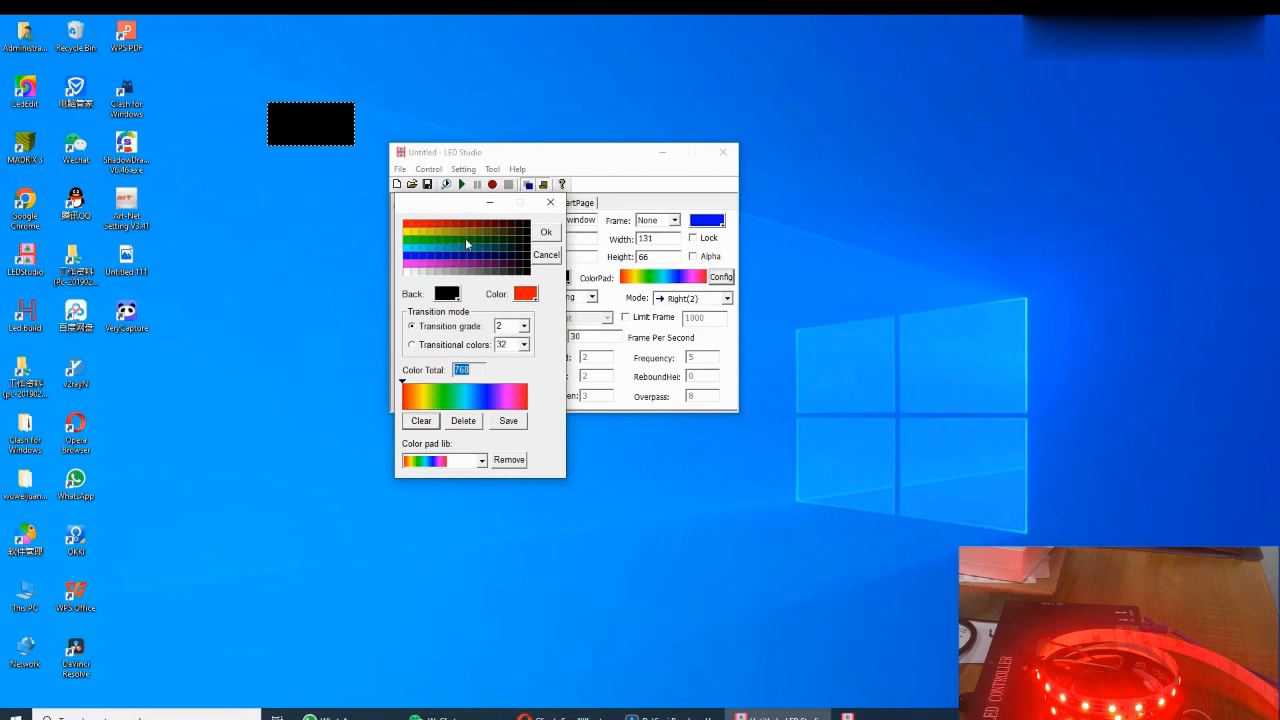
pyautogui.click(421, 421)
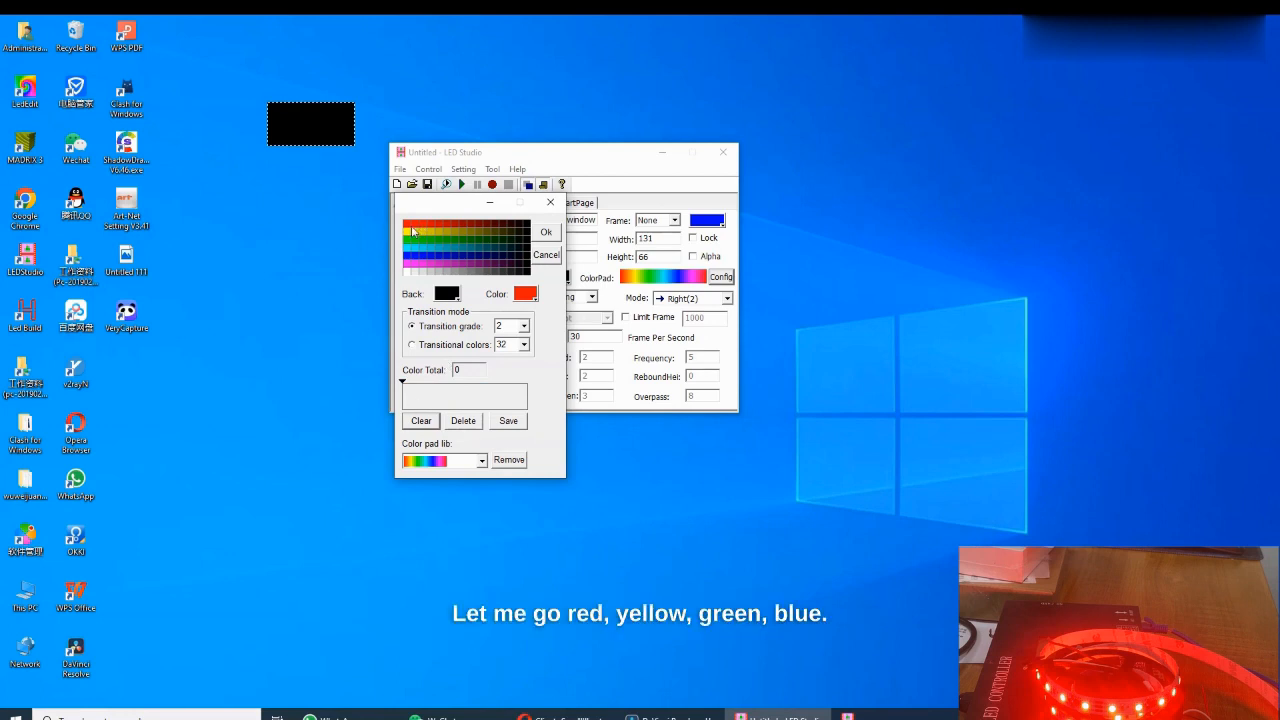
pyautogui.click(410, 232)
pyautogui.click(409, 233)
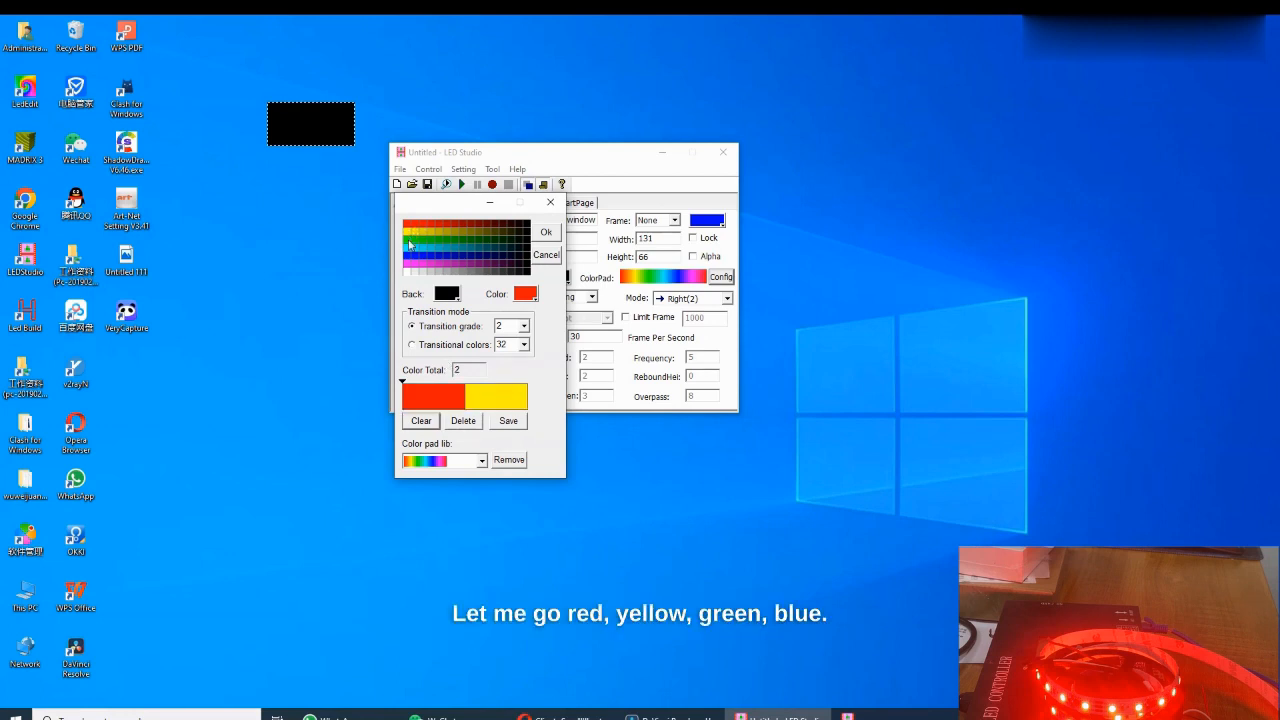
pyautogui.click(410, 240)
pyautogui.click(412, 248)
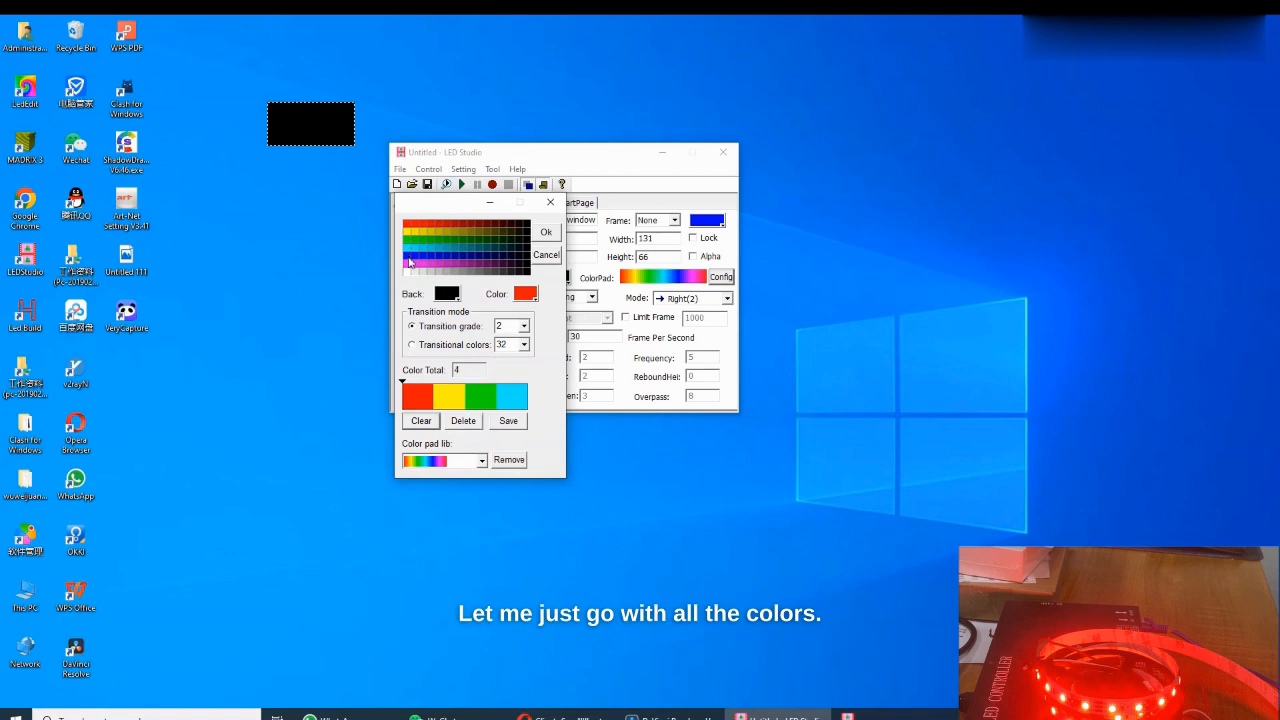
pyautogui.click(411, 257)
pyautogui.click(410, 265)
pyautogui.click(410, 273)
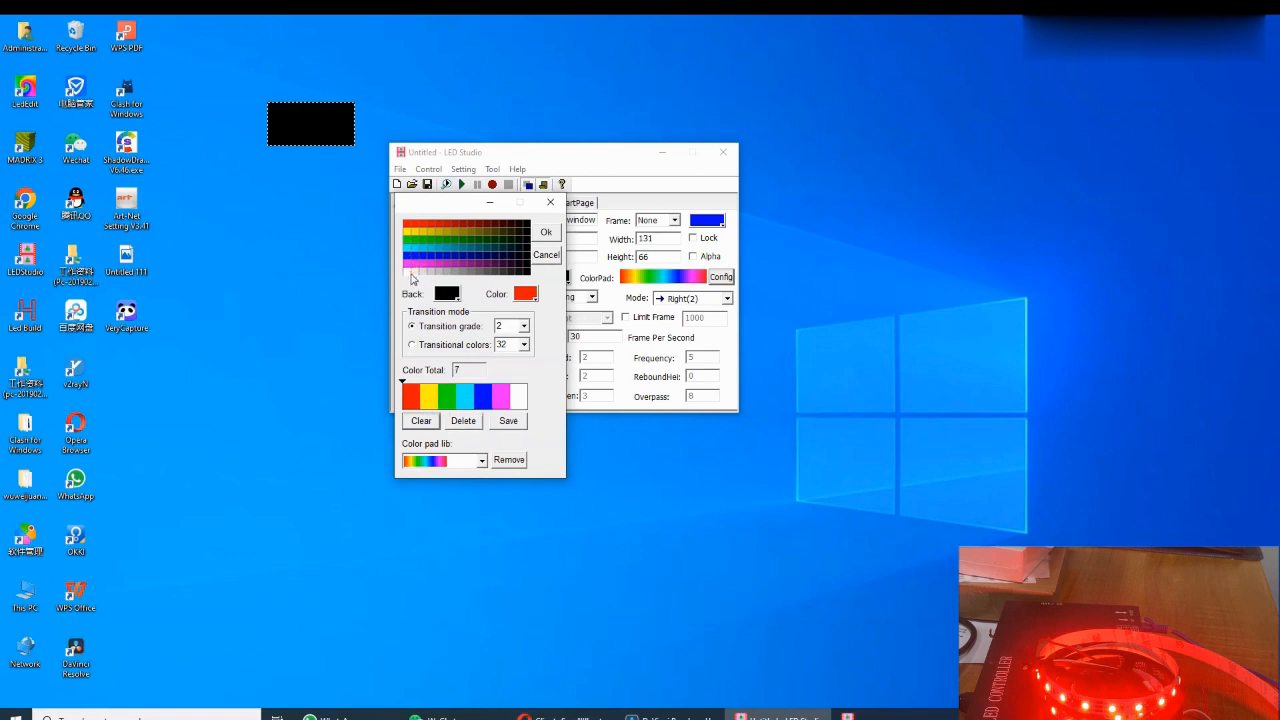
pyautogui.click(548, 236)
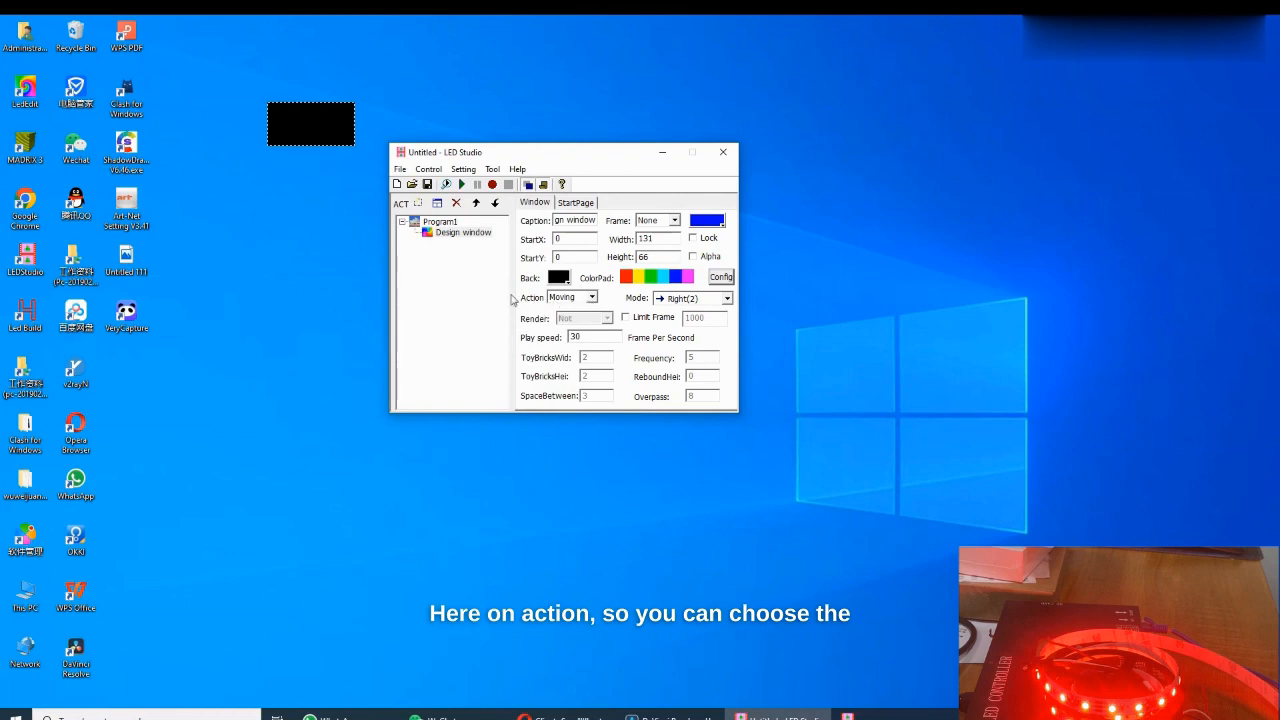
# Set the effect's action to Rotation with the CW screw(2) mode, and test it by playing and stopping the program
pyautogui.click(592, 298)
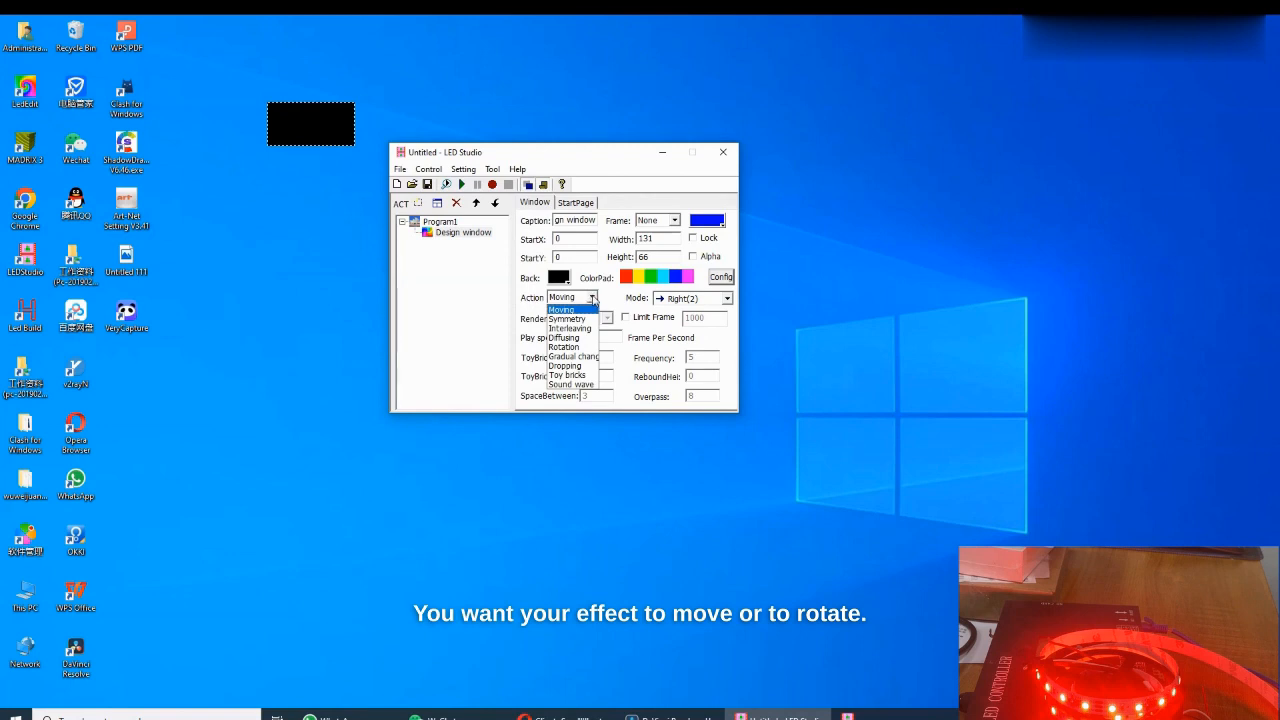
pyautogui.click(570, 347)
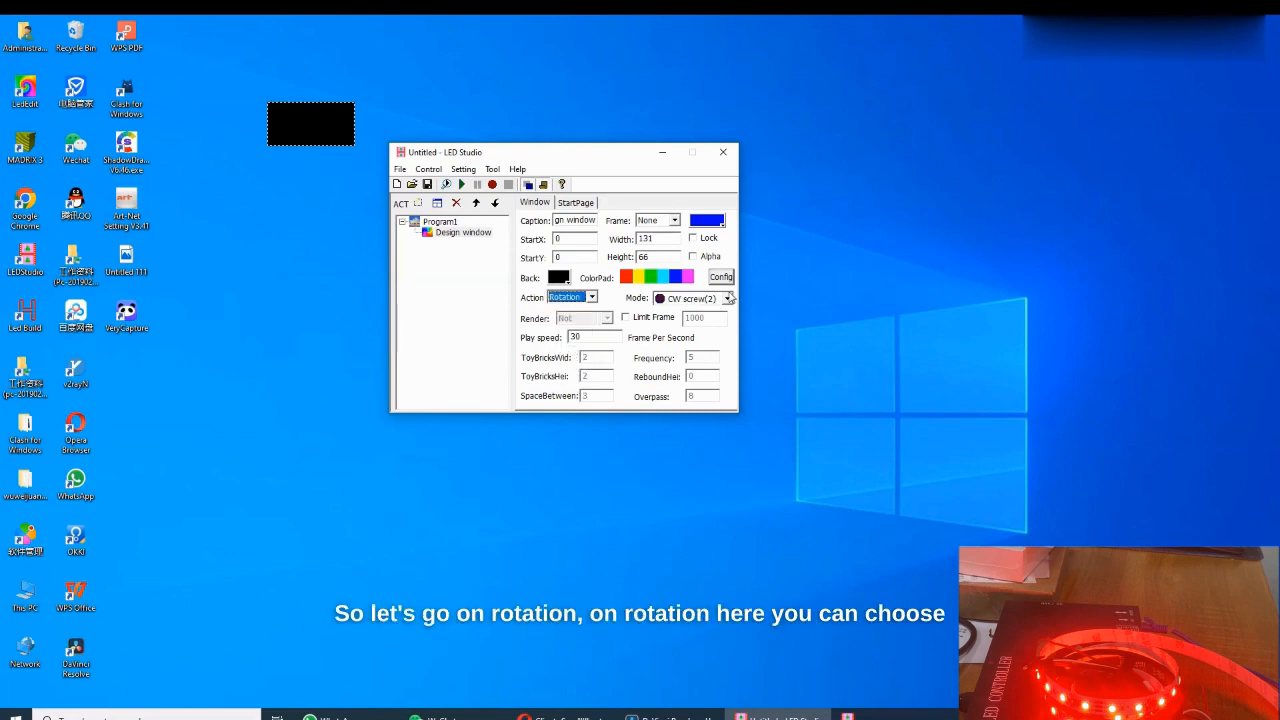
pyautogui.click(727, 300)
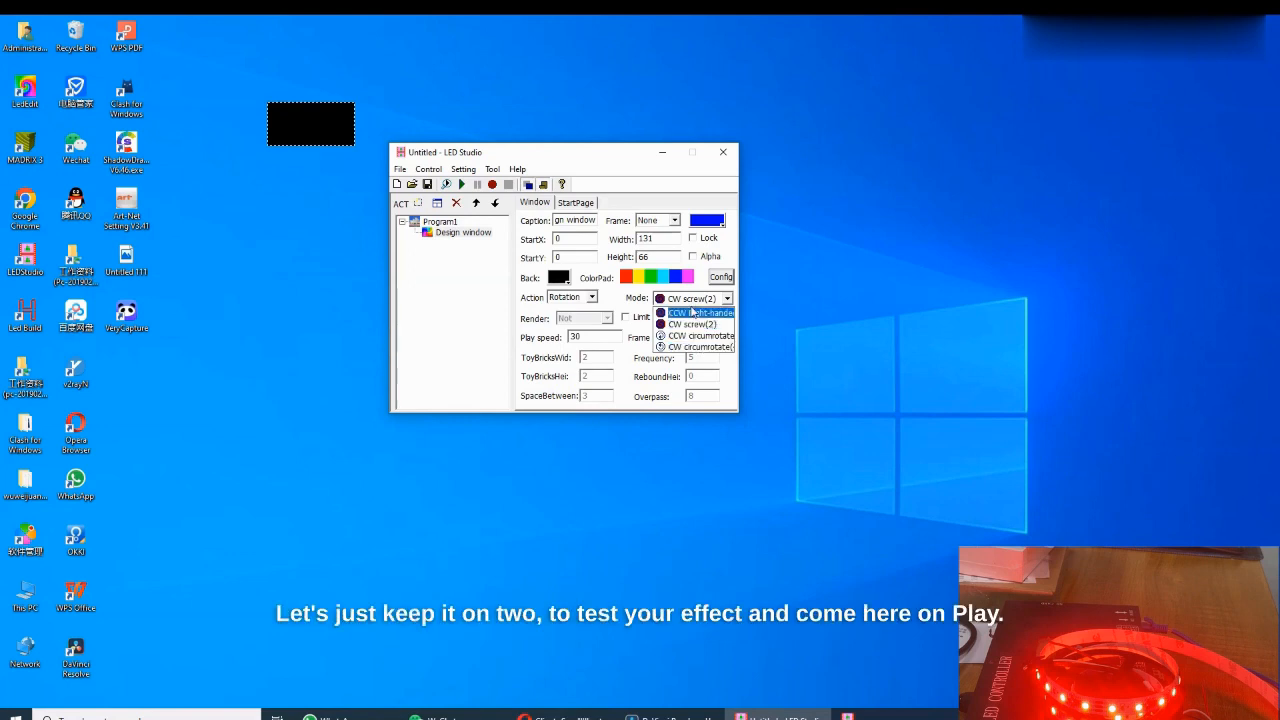
pyautogui.click(648, 298)
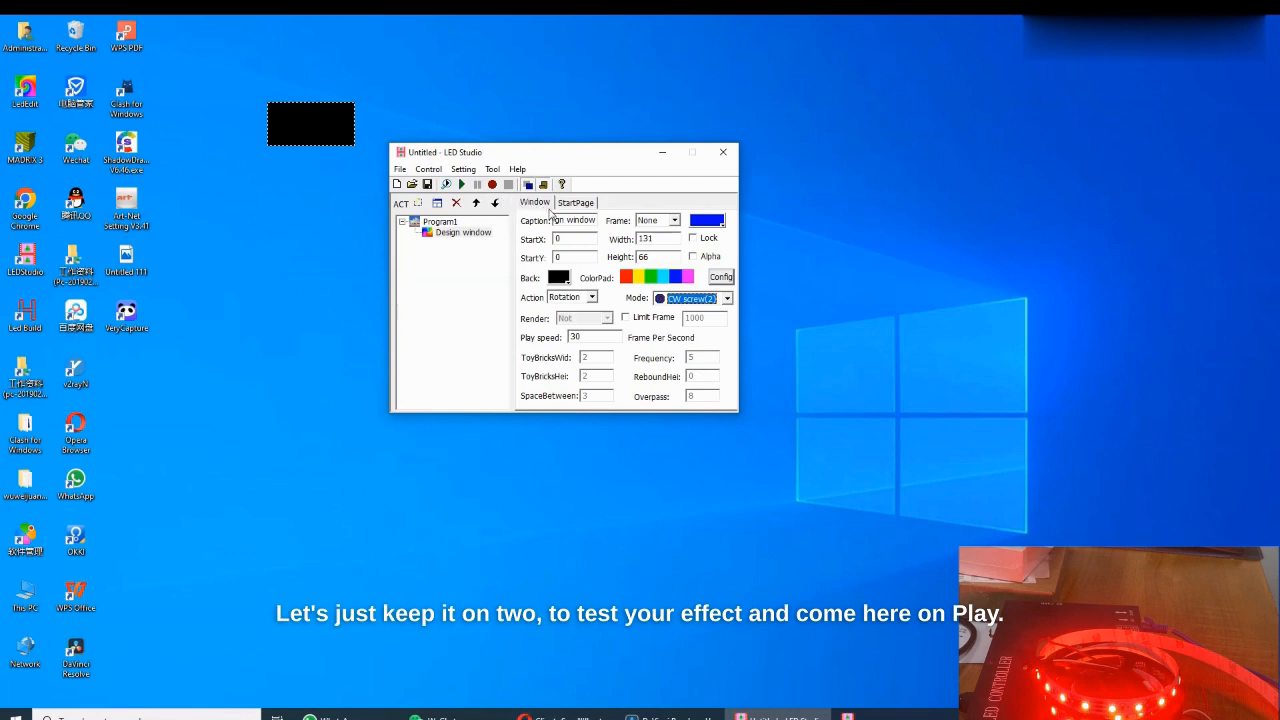
pyautogui.click(461, 185)
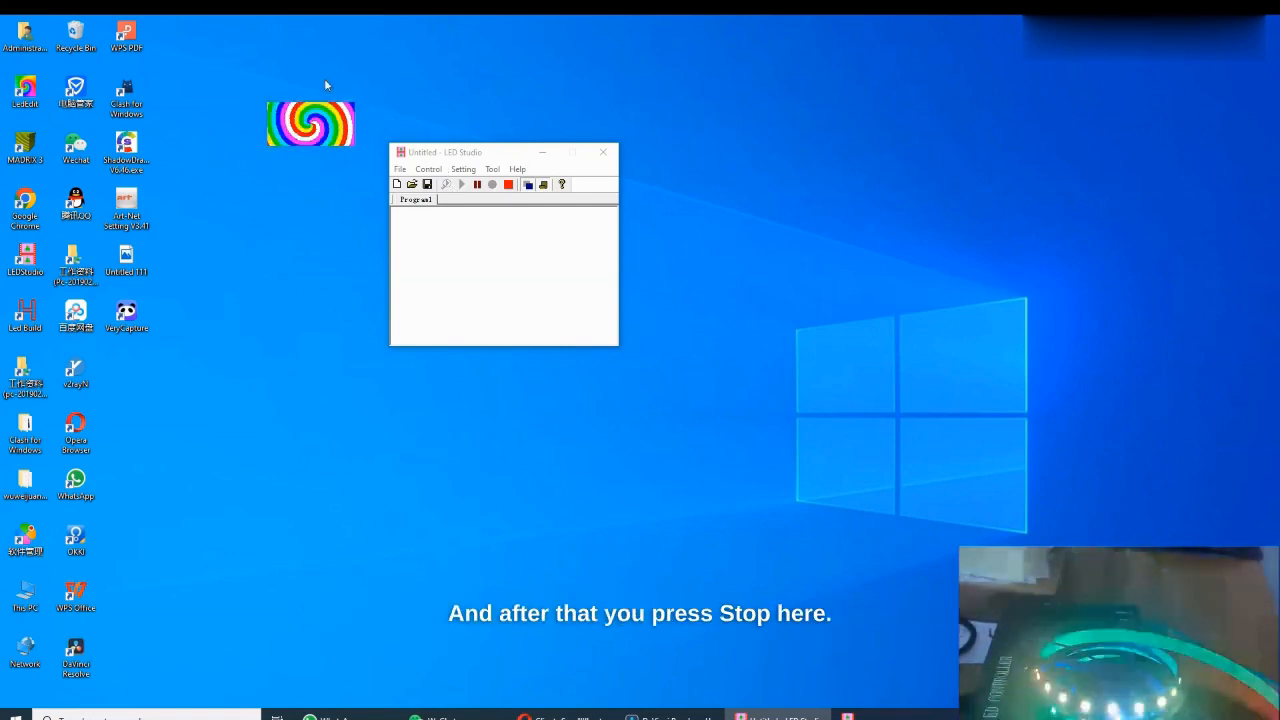
pyautogui.click(508, 184)
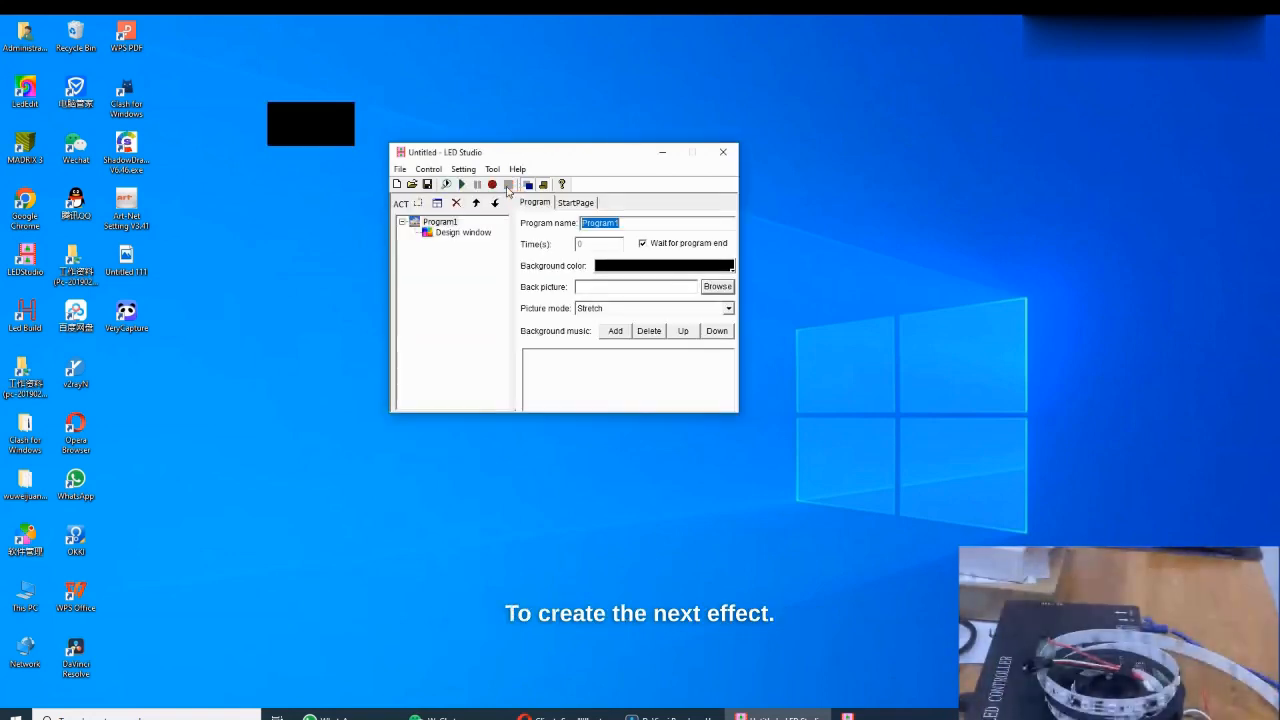
# Create a second program containing its own Design window
pyautogui.click(435, 204)
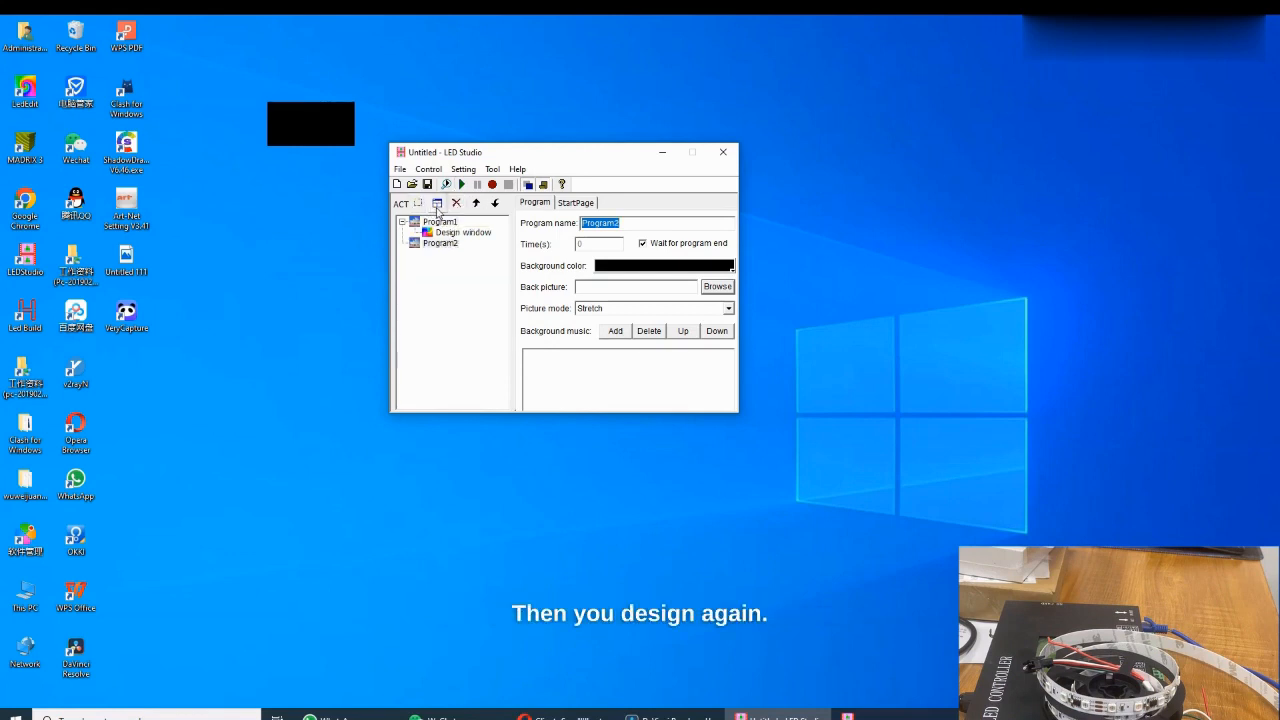
pyautogui.click(437, 205)
pyautogui.click(480, 313)
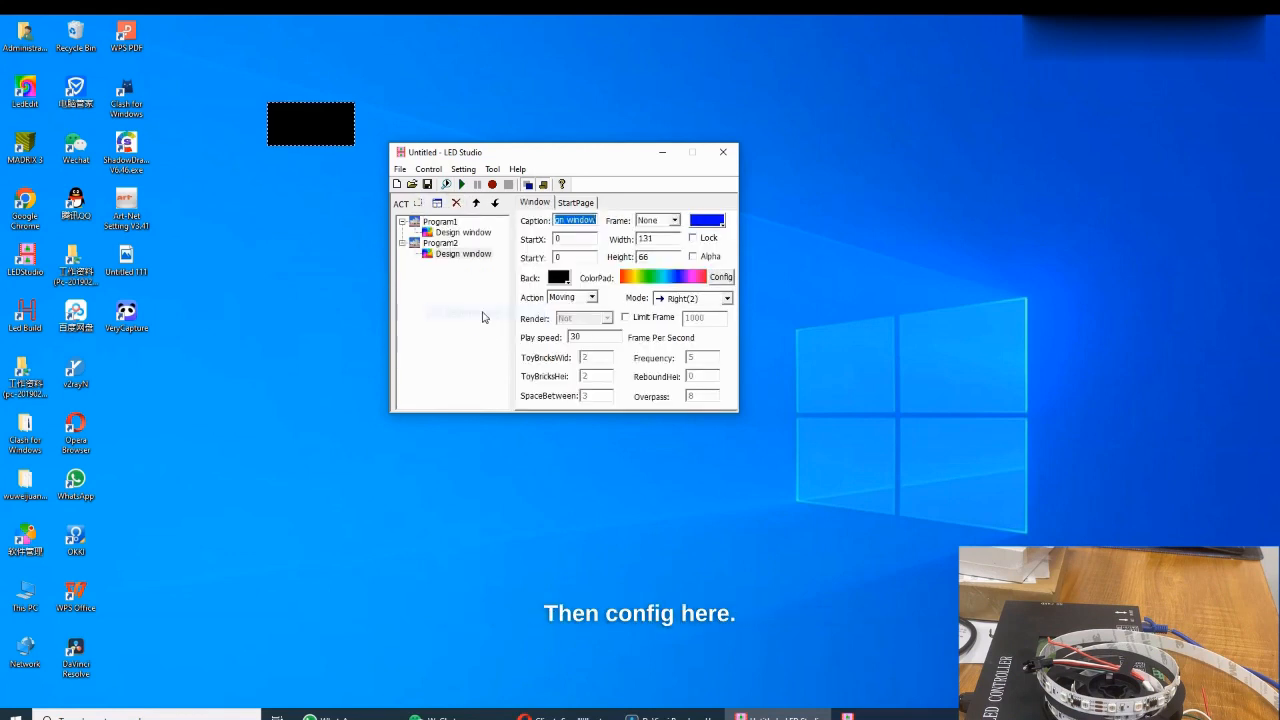
# Replace the second design window's color pad with green, cyan, blue, magenta and white
pyautogui.click(721, 277)
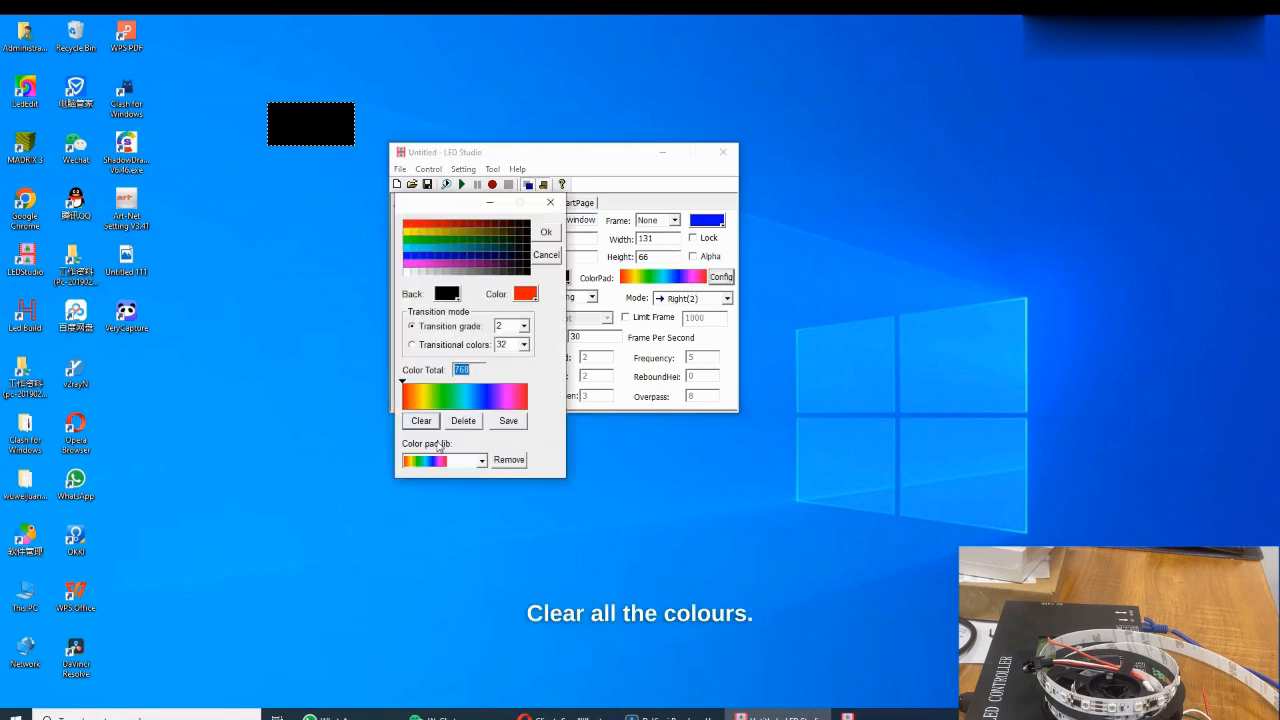
pyautogui.click(421, 420)
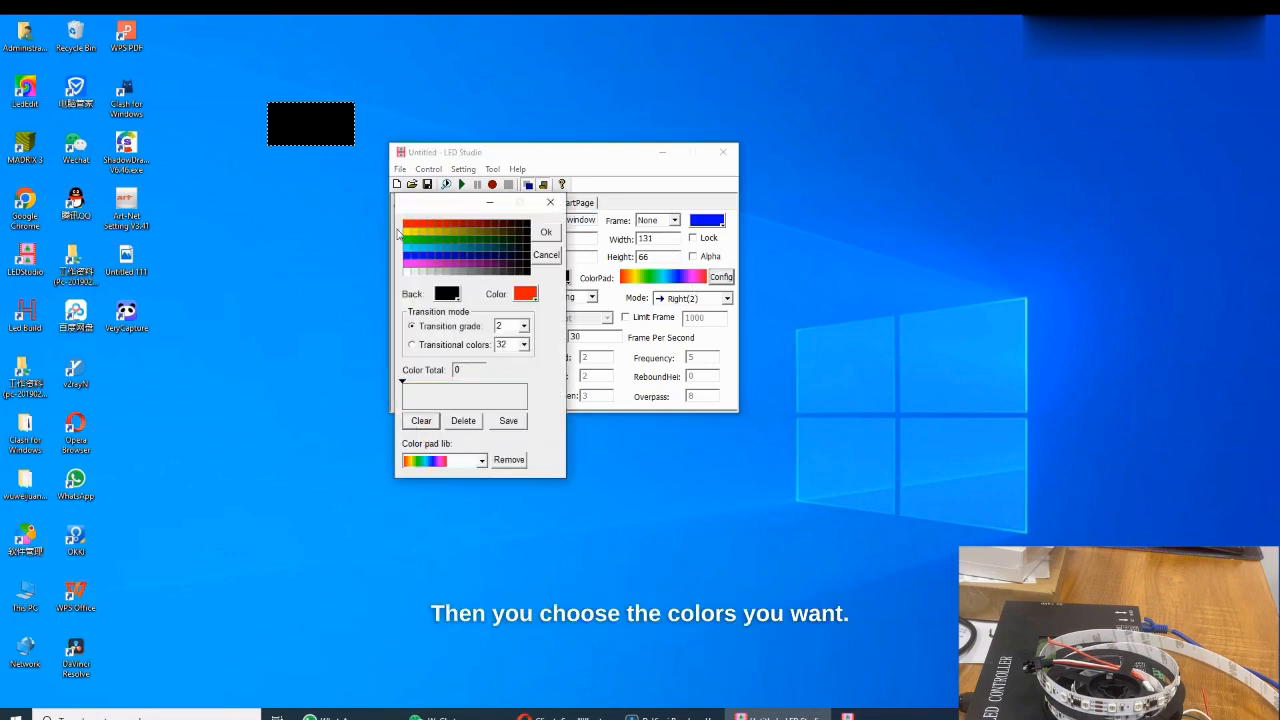
pyautogui.click(410, 243)
pyautogui.click(410, 250)
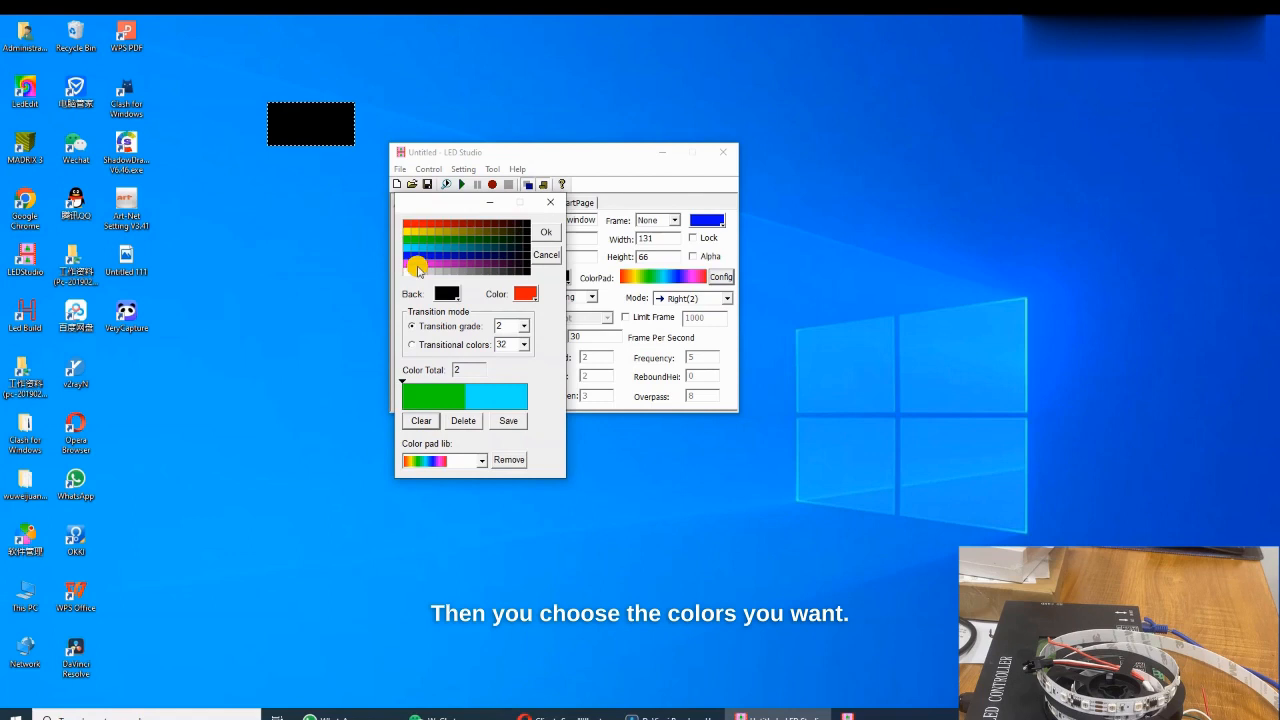
pyautogui.click(411, 258)
pyautogui.click(411, 264)
pyautogui.click(412, 271)
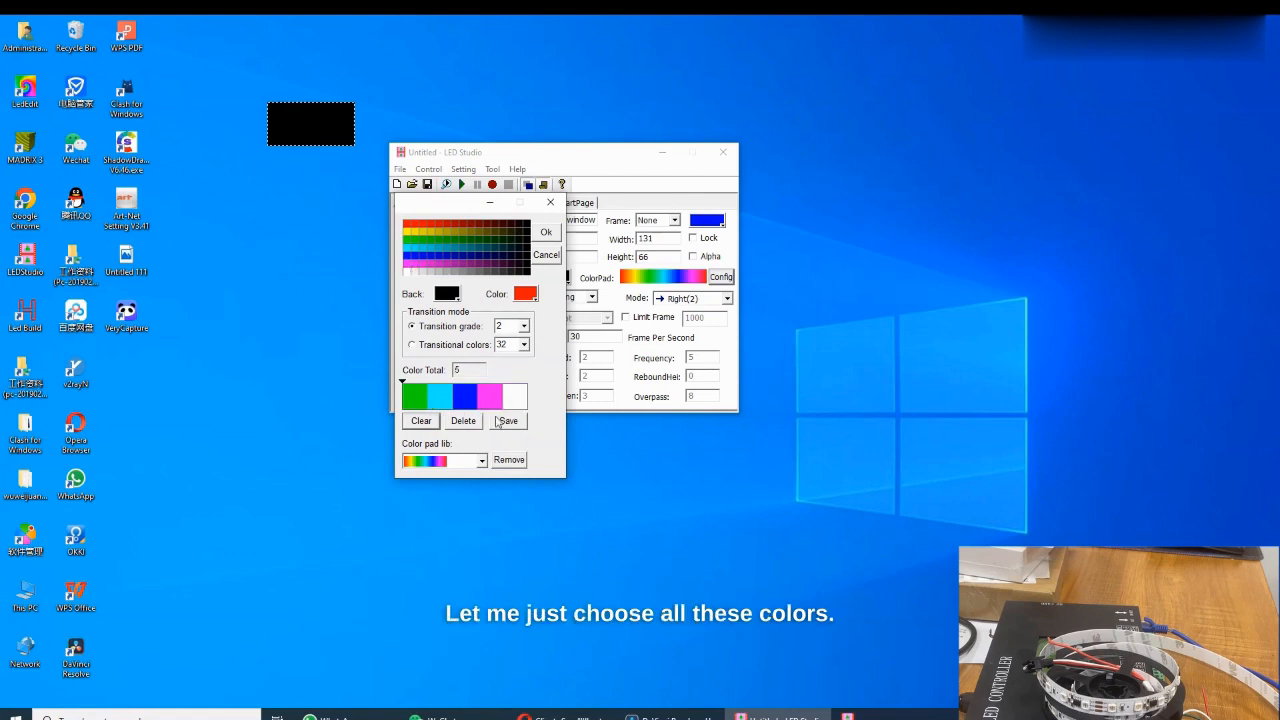
pyautogui.click(546, 232)
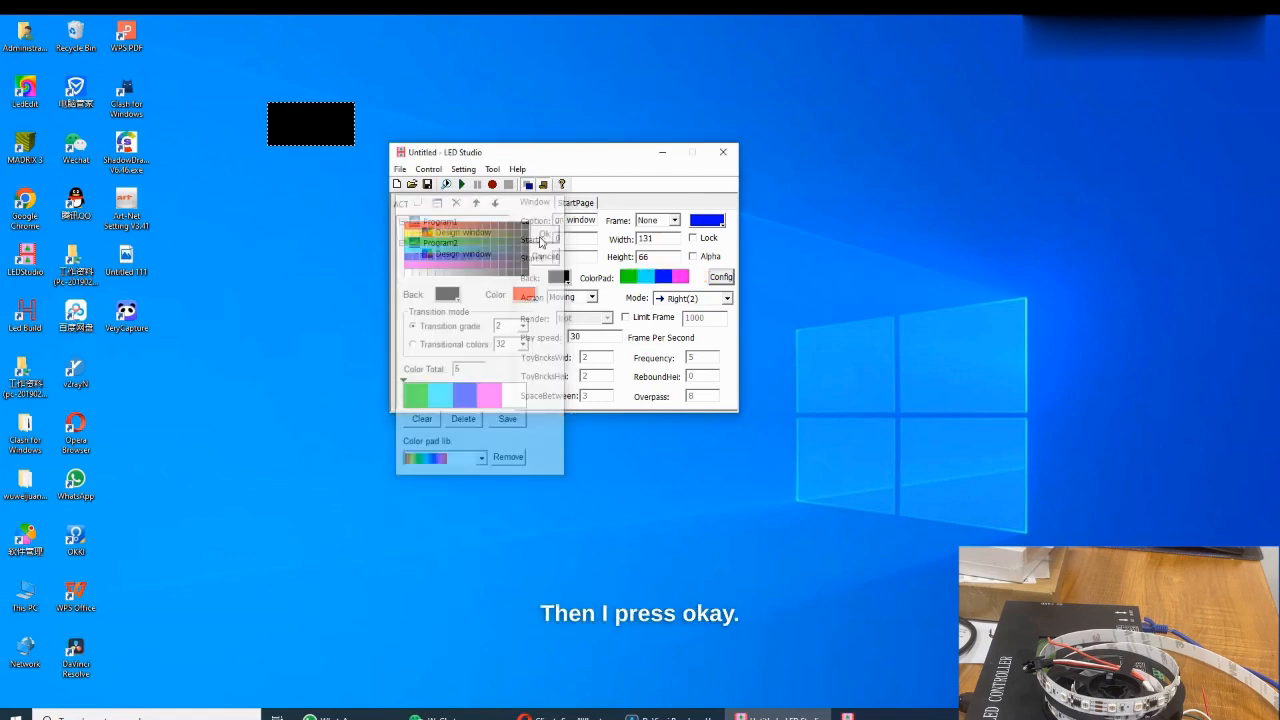
# Keep the Moving action for the second effect, play it on the LED strip and stop the playback
pyautogui.click(592, 298)
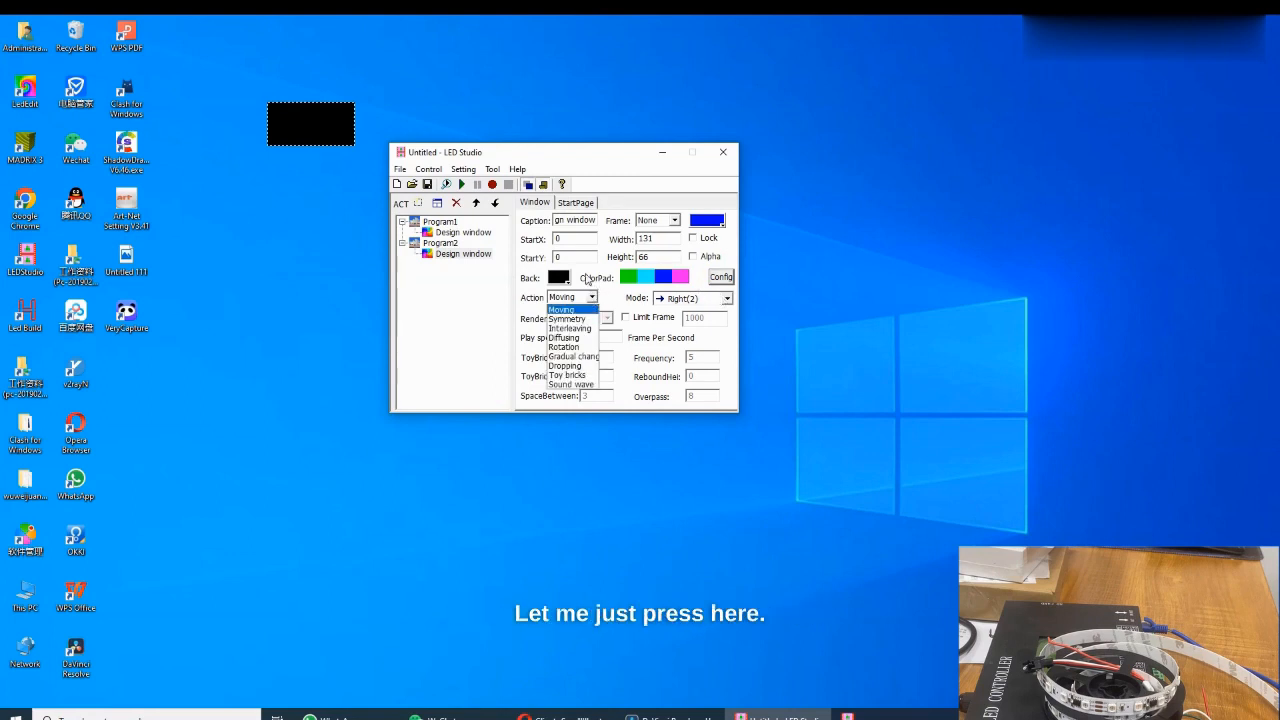
pyautogui.click(461, 184)
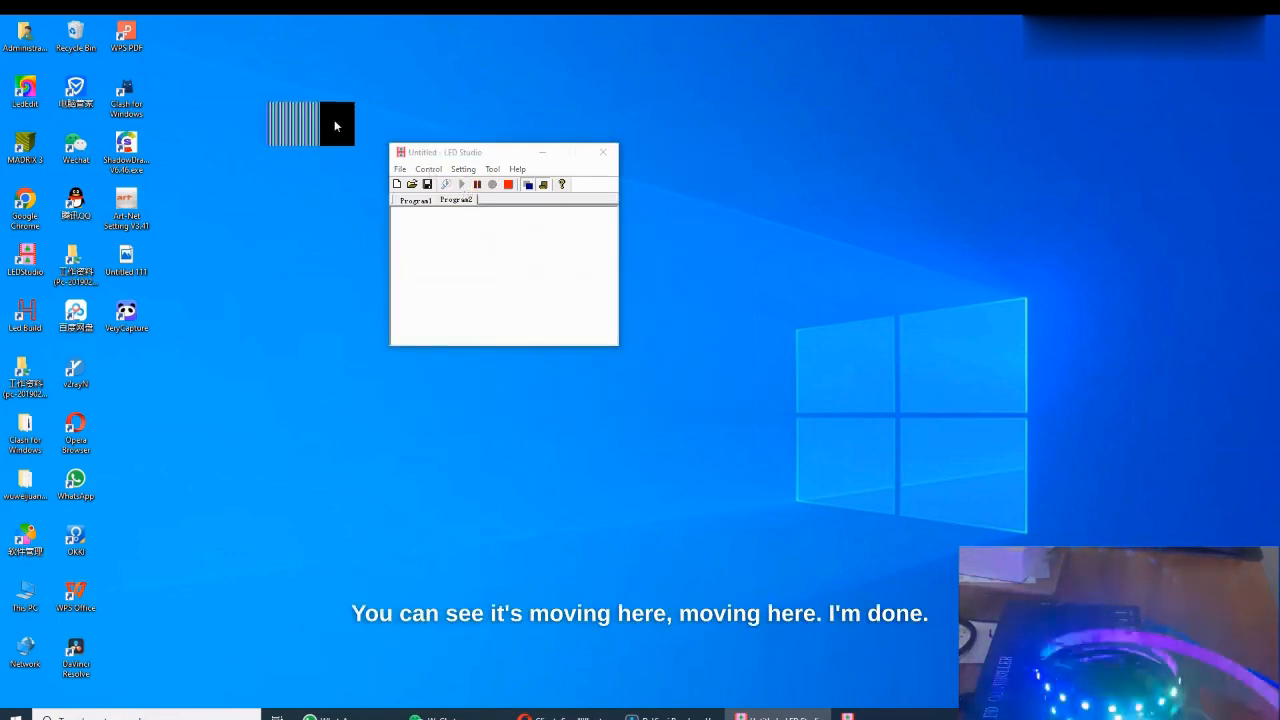
pyautogui.click(508, 185)
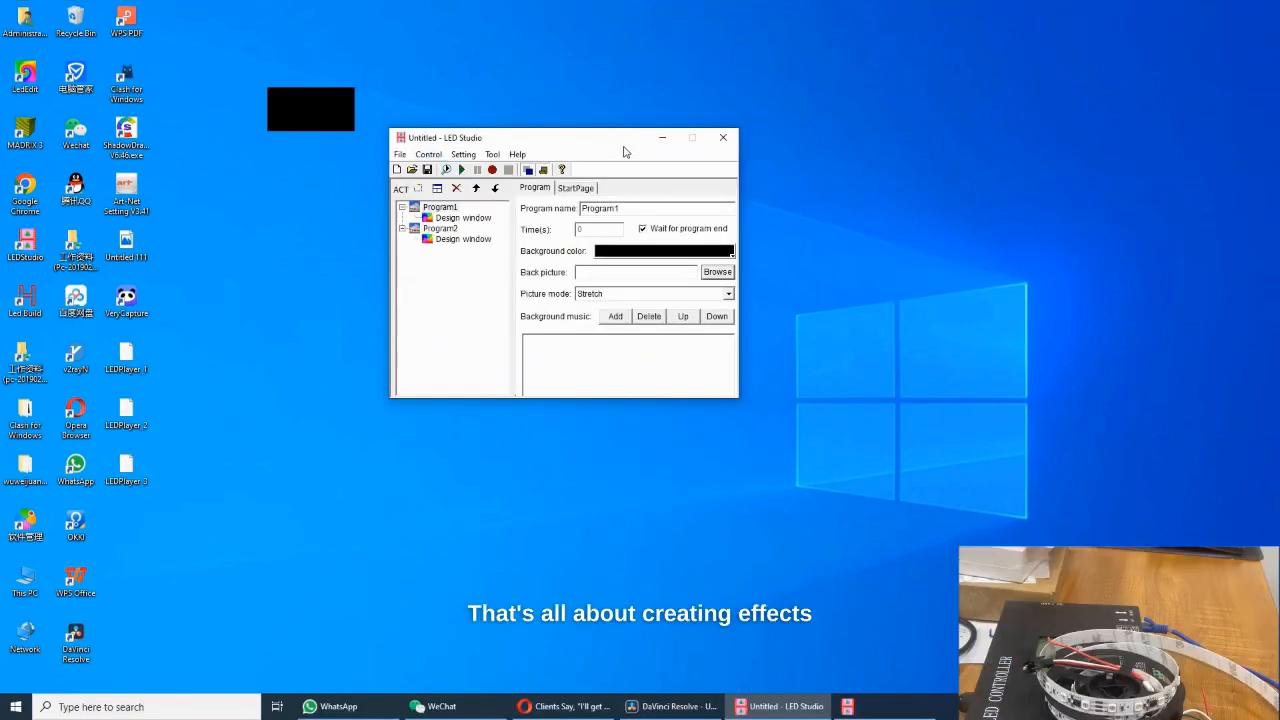